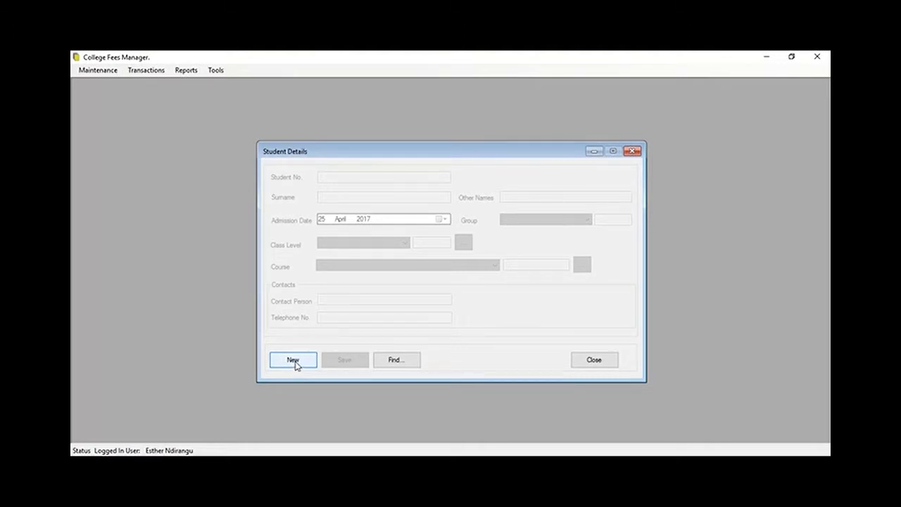
Step: Start a blank student record and examine its entry fields
left_click(294, 362)
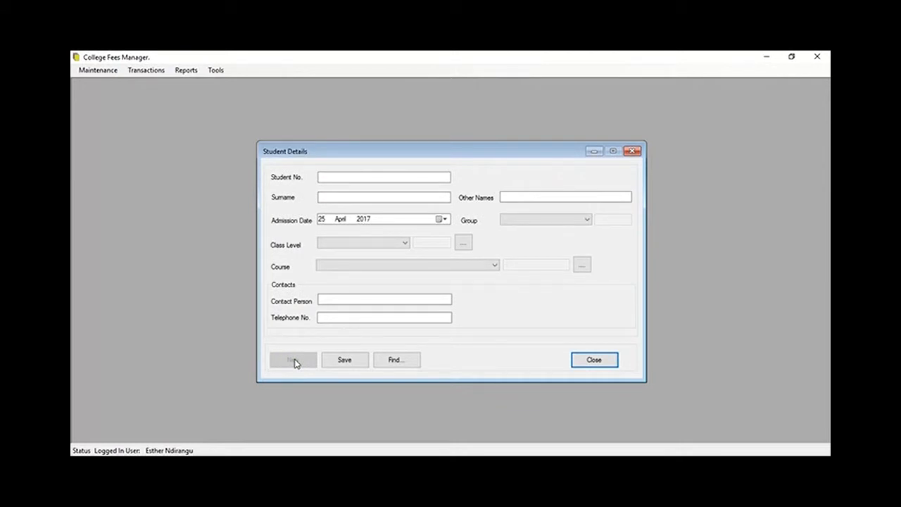
left_click(348, 179)
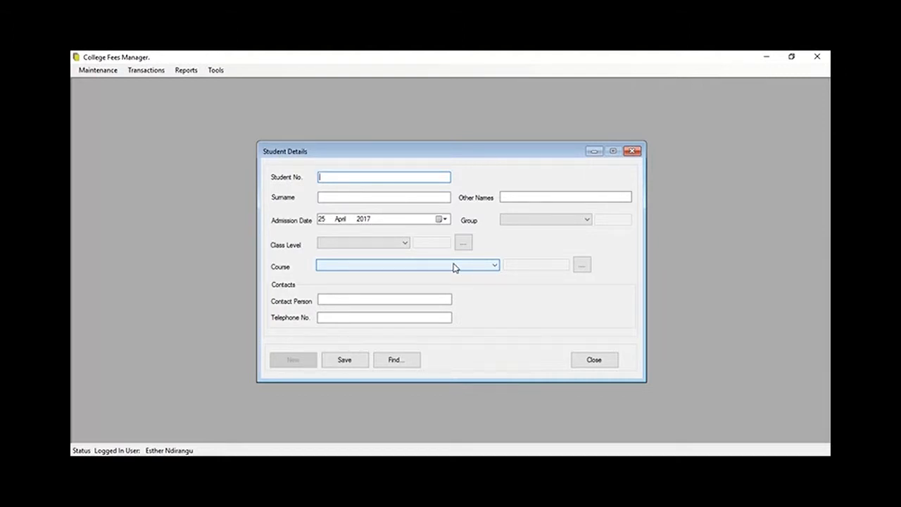
left_click(334, 300)
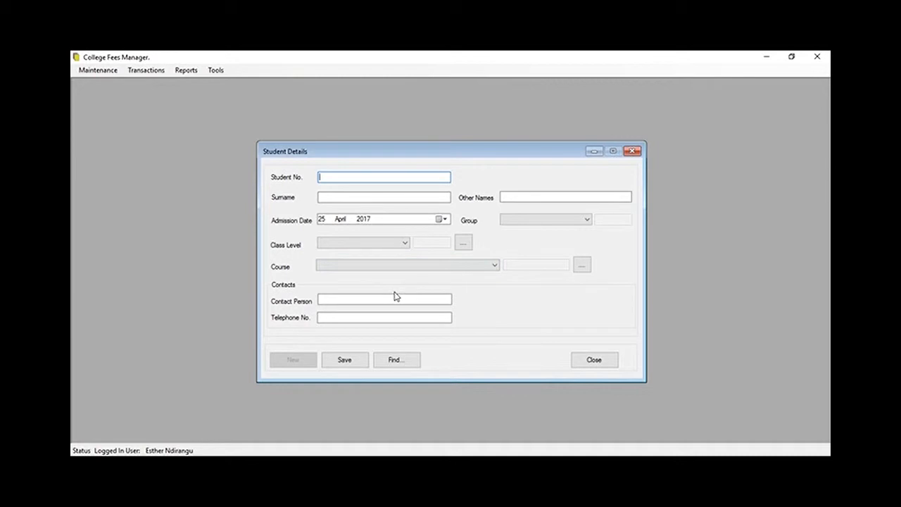
Step: Find students by the first three letters of a surname, and open the first match for editing
left_click(393, 365)
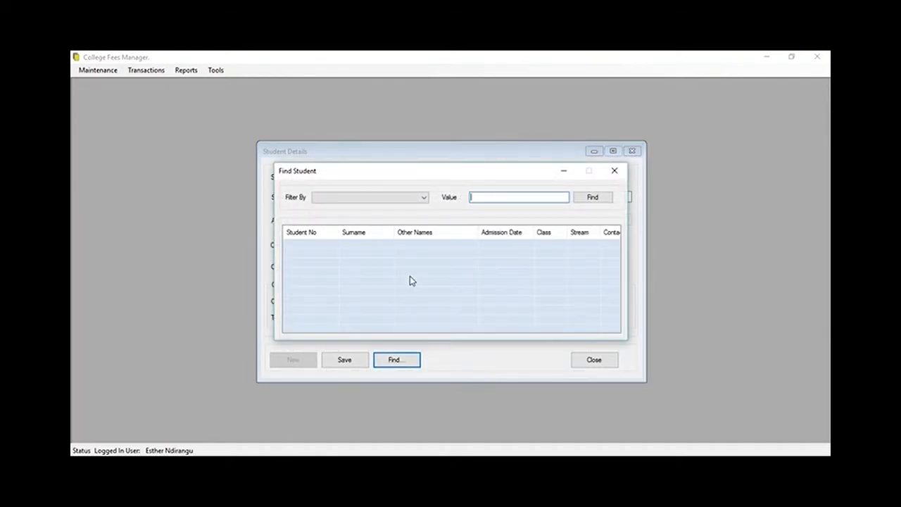
left_click(424, 199)
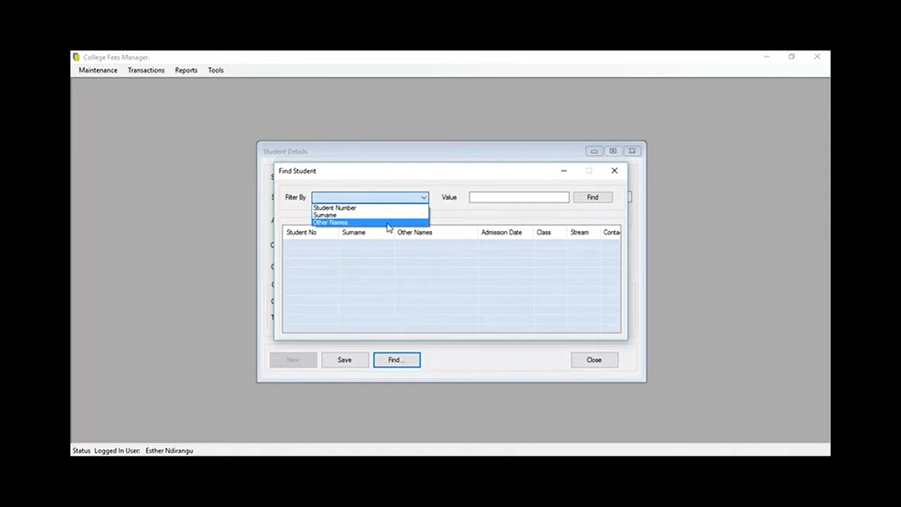
left_click(326, 216)
left_click(479, 197)
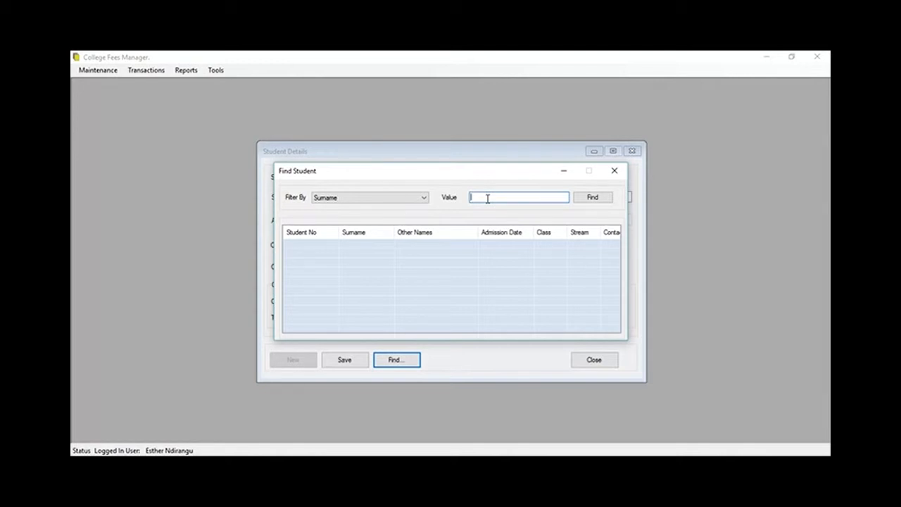
type("MOH")
left_click(591, 198)
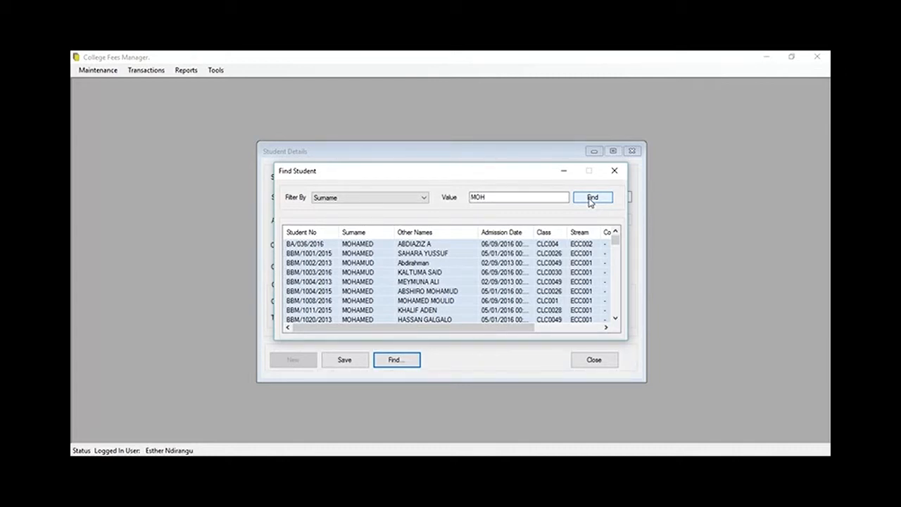
double_click(357, 246)
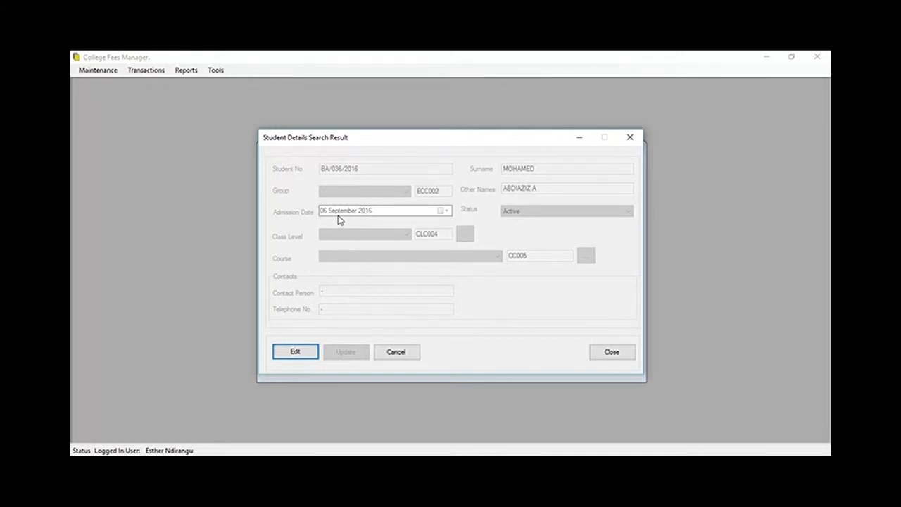
left_click(291, 356)
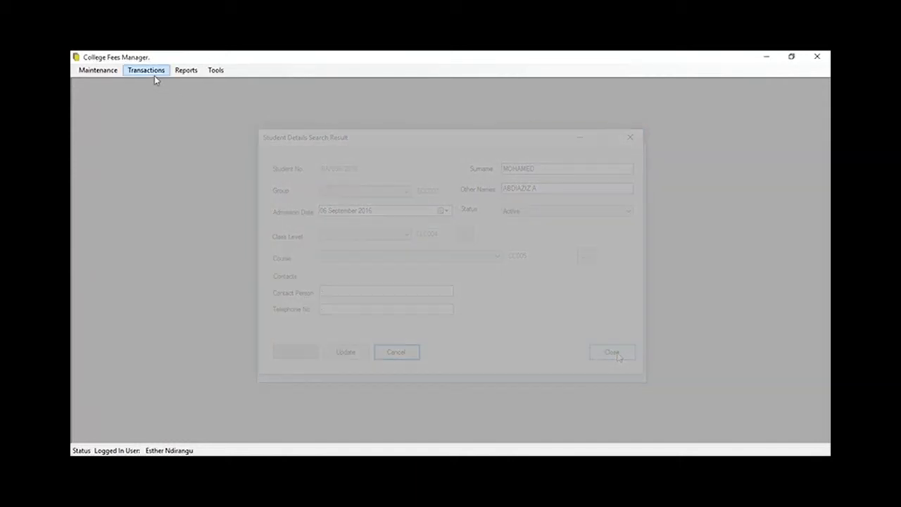
Step: Open Class Level Invoicing and start a new class invoice
left_click(152, 72)
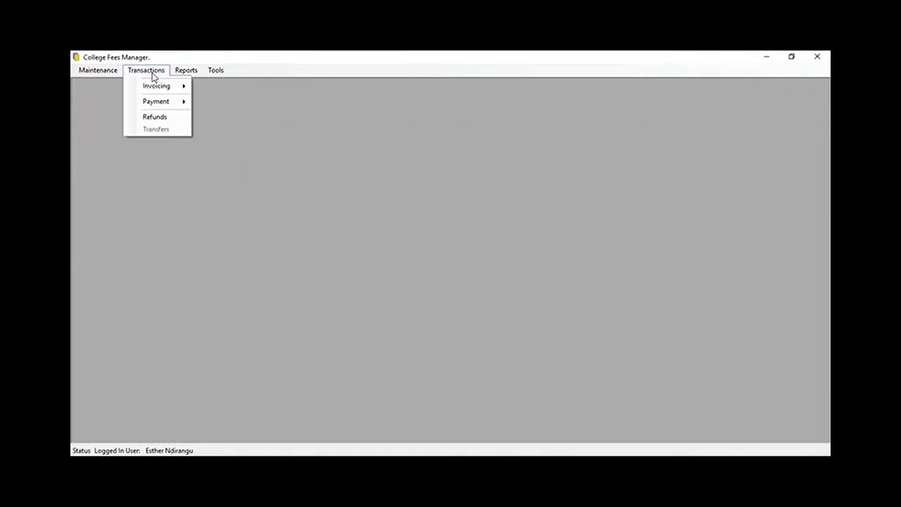
mouse_move(155, 88)
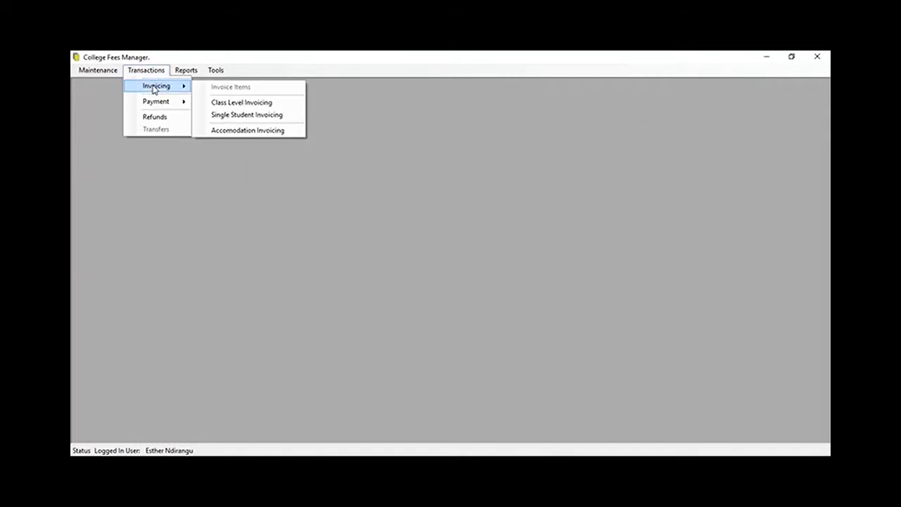
left_click(231, 105)
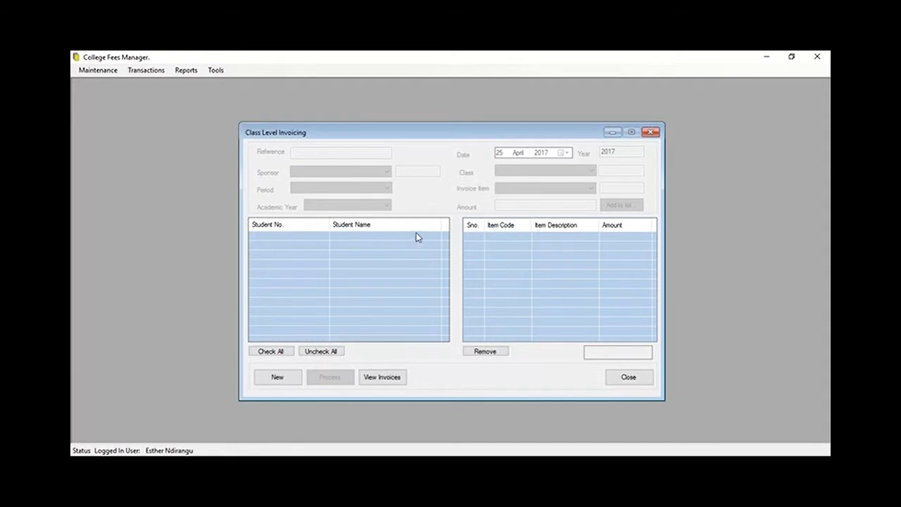
left_click(274, 378)
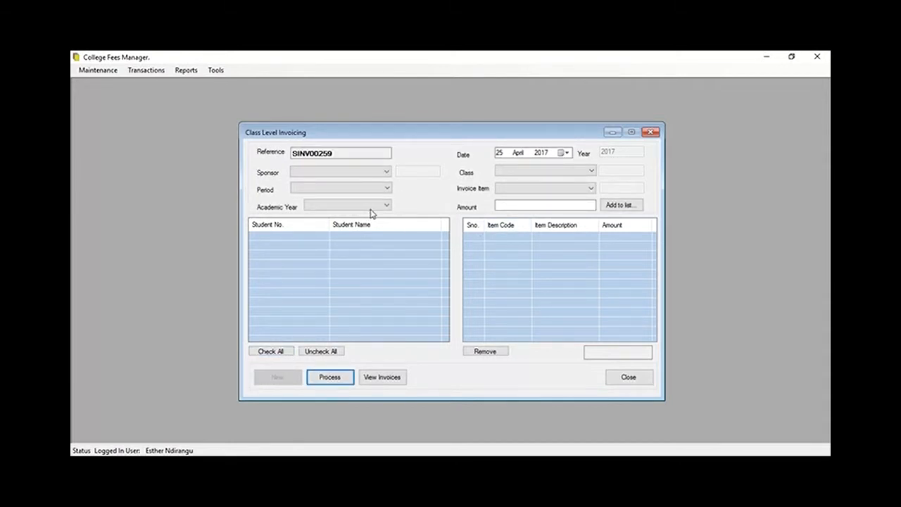
Step: Set the invoice's sponsor to PSSP and its class to BBM2014S
left_click(387, 172)
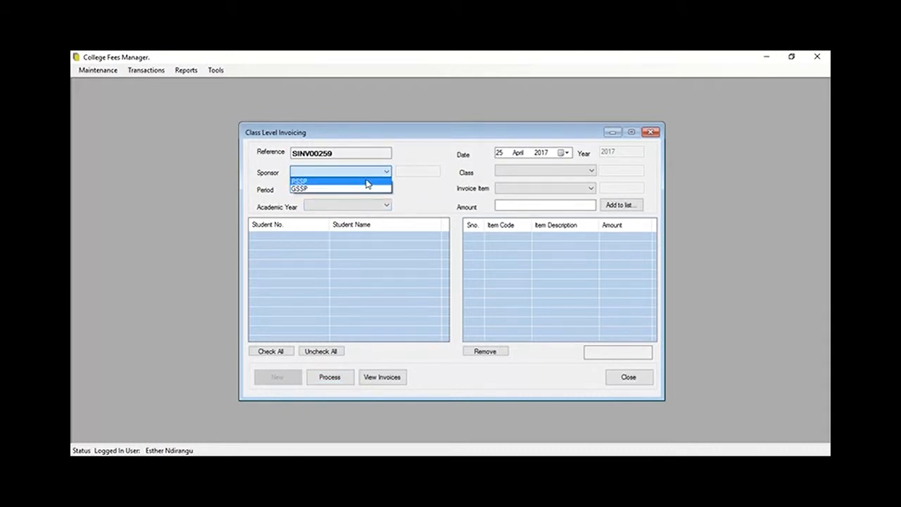
left_click(363, 181)
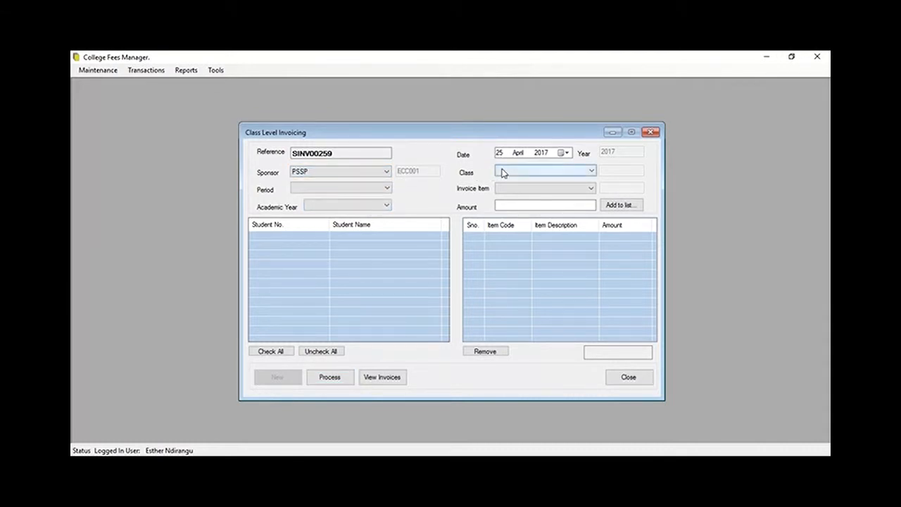
left_click(591, 172)
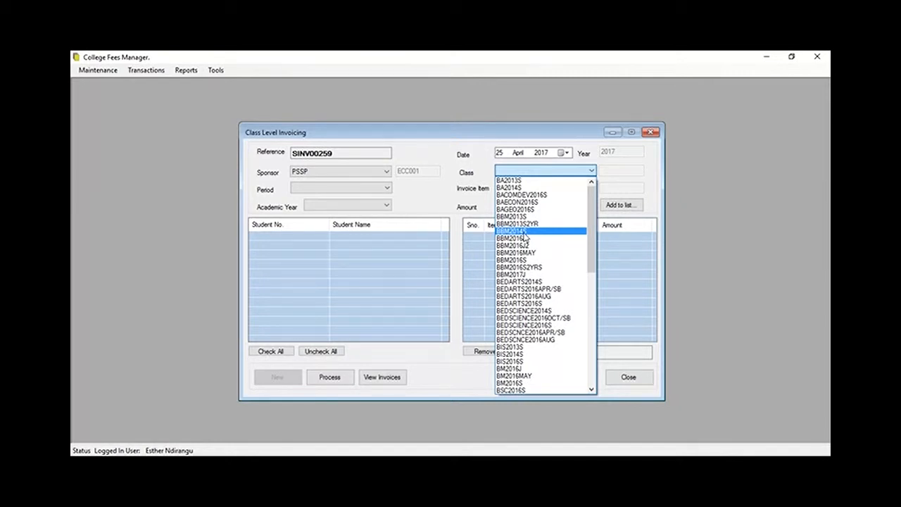
left_click(523, 234)
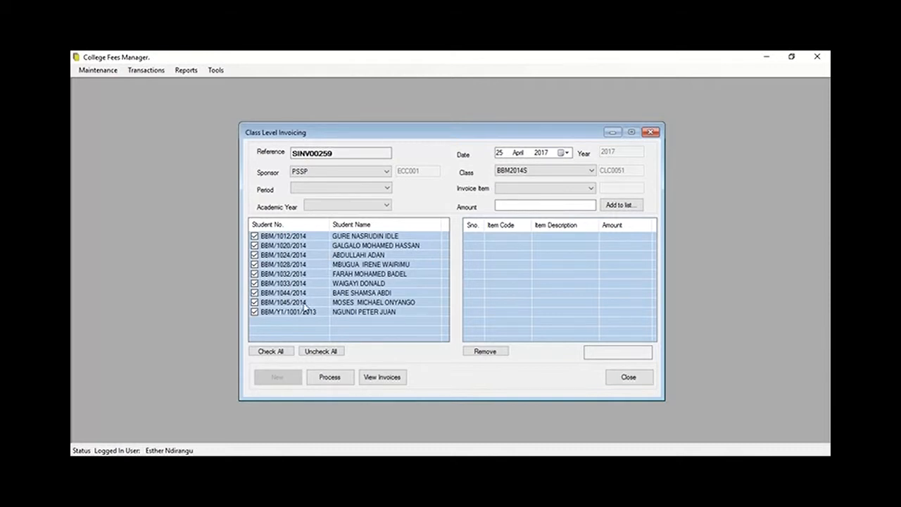
Step: Try selecting only the first and fourth students for invoicing, and reselect the whole class
left_click(316, 351)
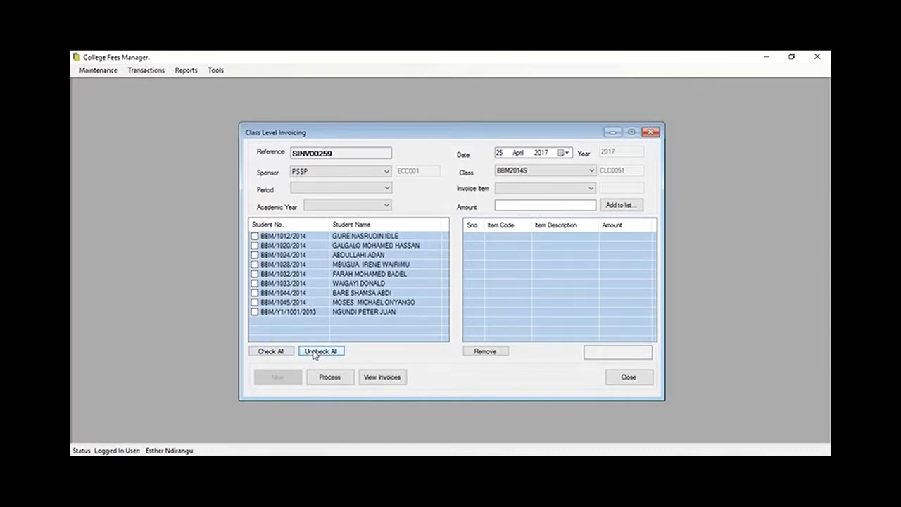
left_click(254, 236)
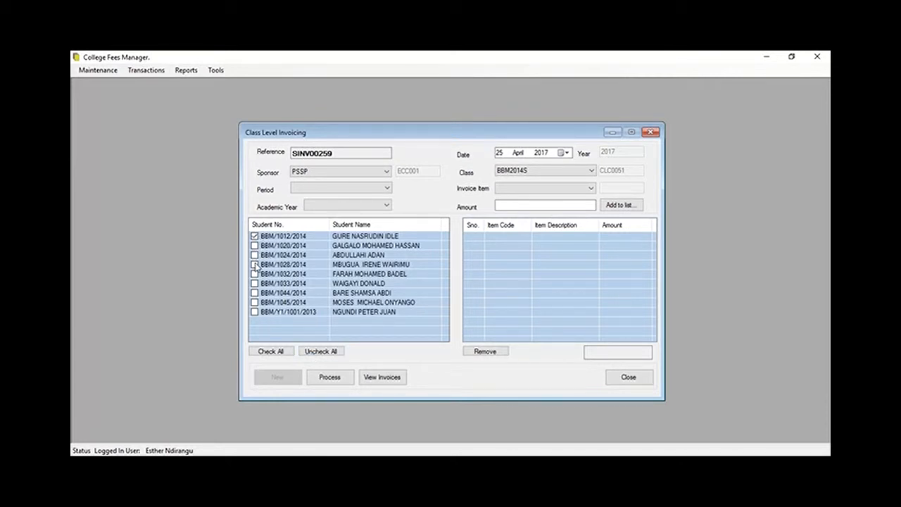
left_click(255, 264)
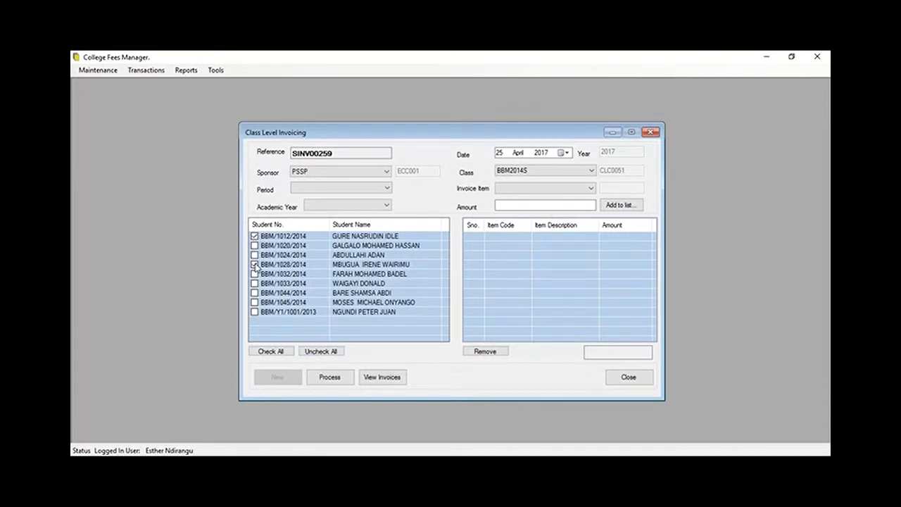
left_click(264, 352)
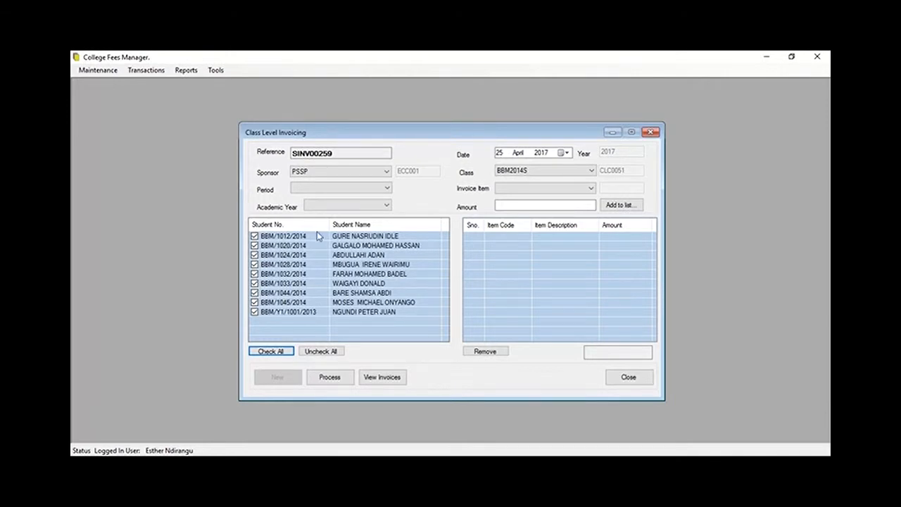
Step: Set the period to Term 1, the invoice item to Registration and the academic year to 2016/2017
left_click(387, 187)
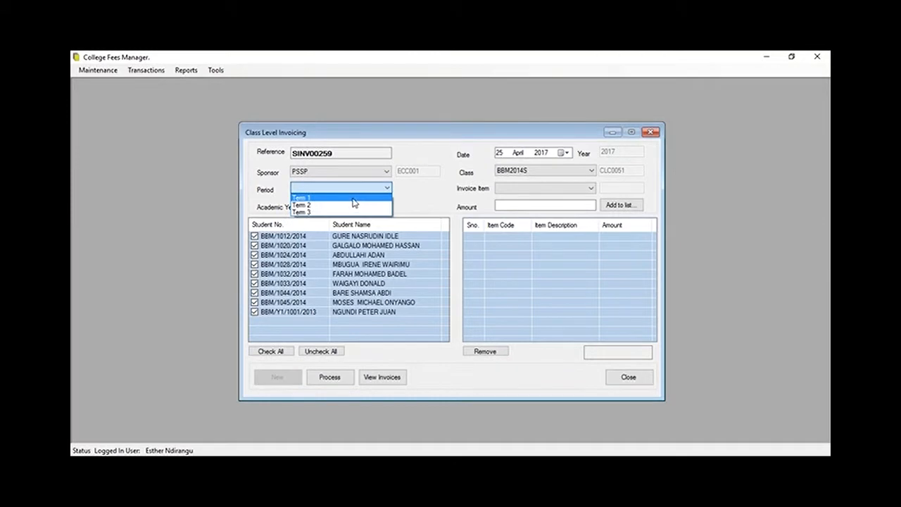
left_click(356, 199)
left_click(588, 188)
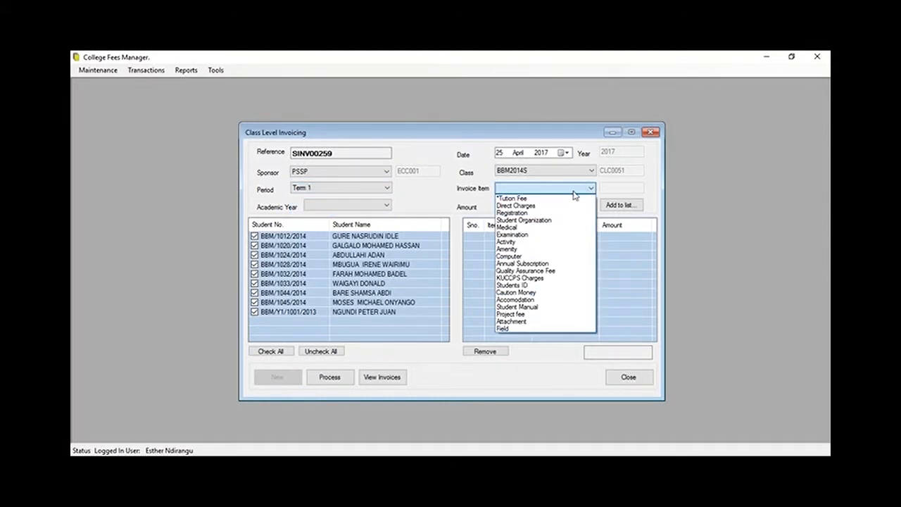
left_click(525, 214)
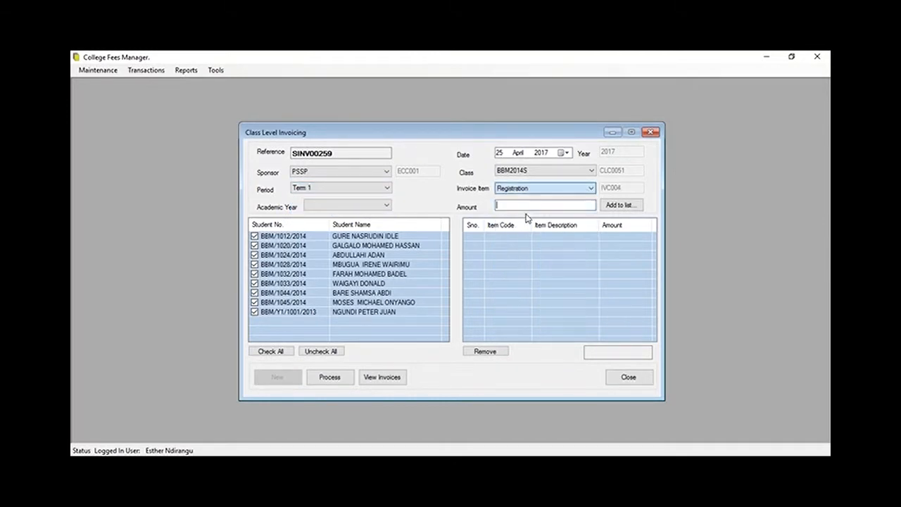
left_click(386, 205)
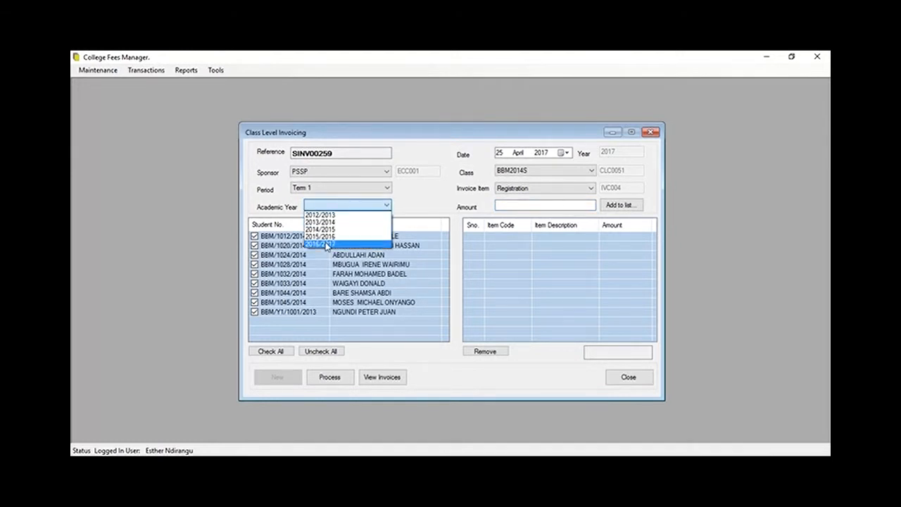
left_click(326, 244)
Step: Enter an amount of 700 for the Registration item and add it to the invoice list
left_click(513, 205)
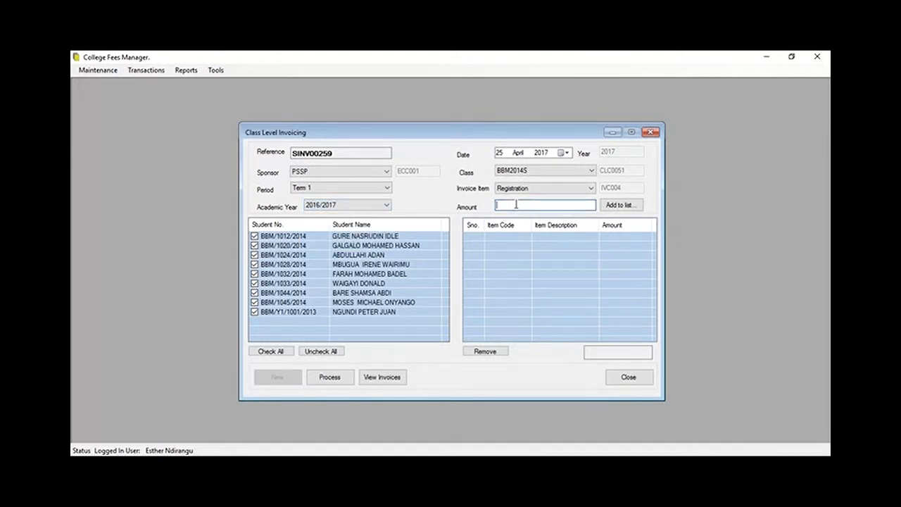
type("700")
left_click(620, 205)
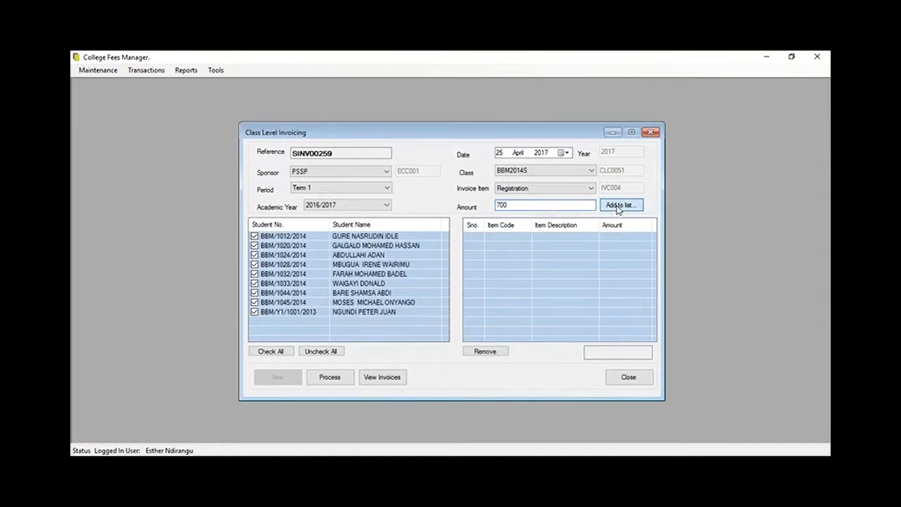
Step: Add the Students ID item to the invoice list with an amount of 900
left_click(592, 189)
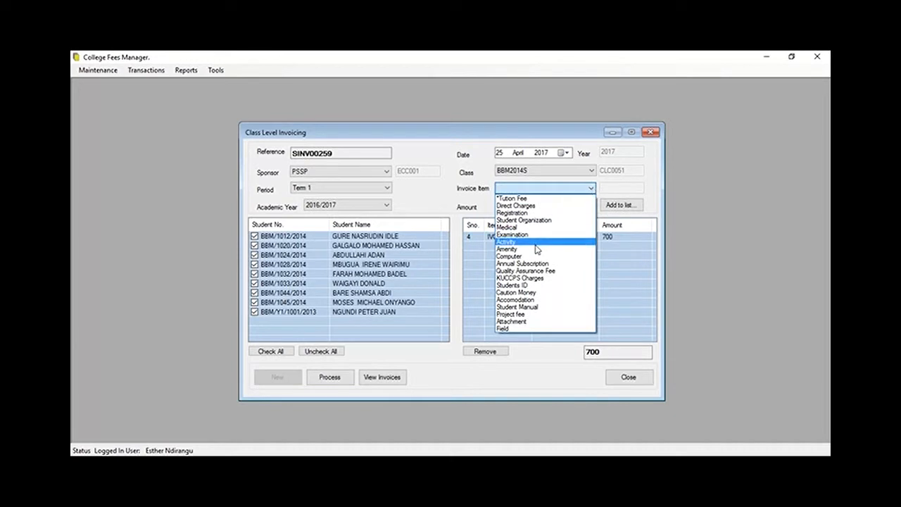
left_click(511, 285)
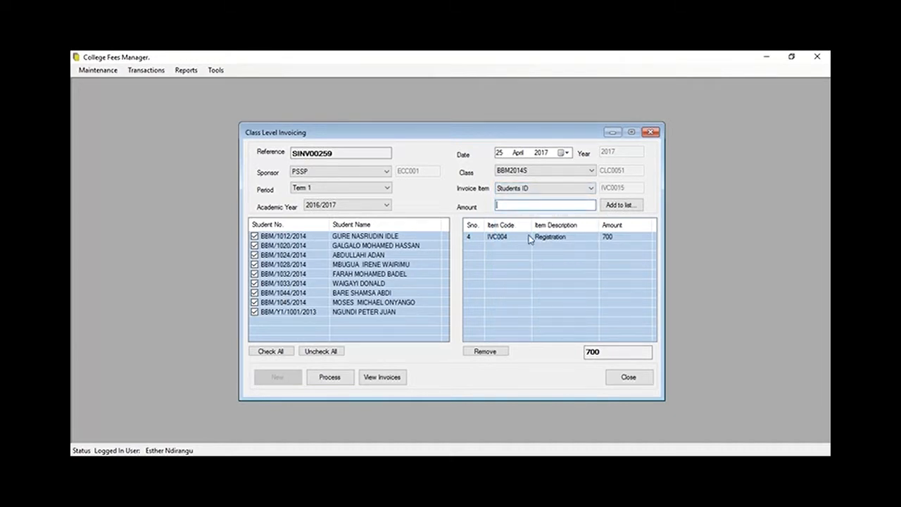
type("700")
left_click(611, 205)
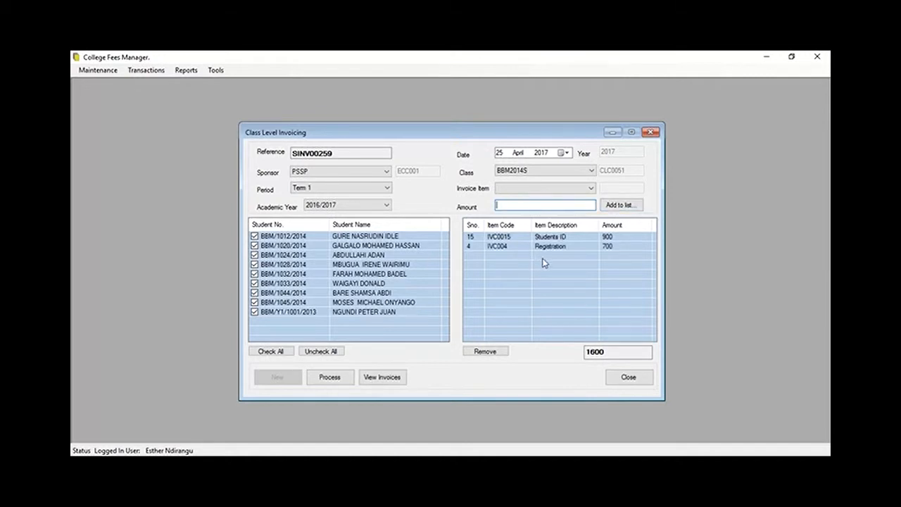
Step: Try to add the Students ID item to the invoice list a second time with an amount of 700
left_click(591, 188)
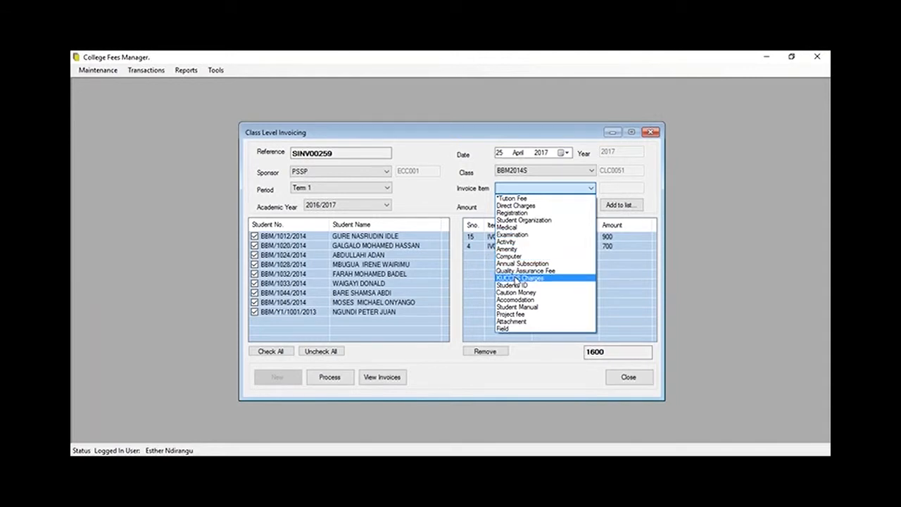
left_click(519, 285)
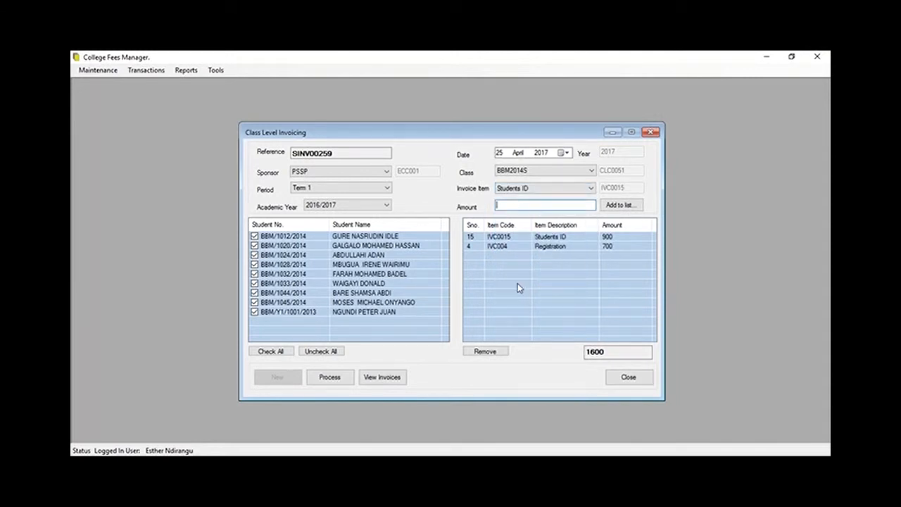
type("700")
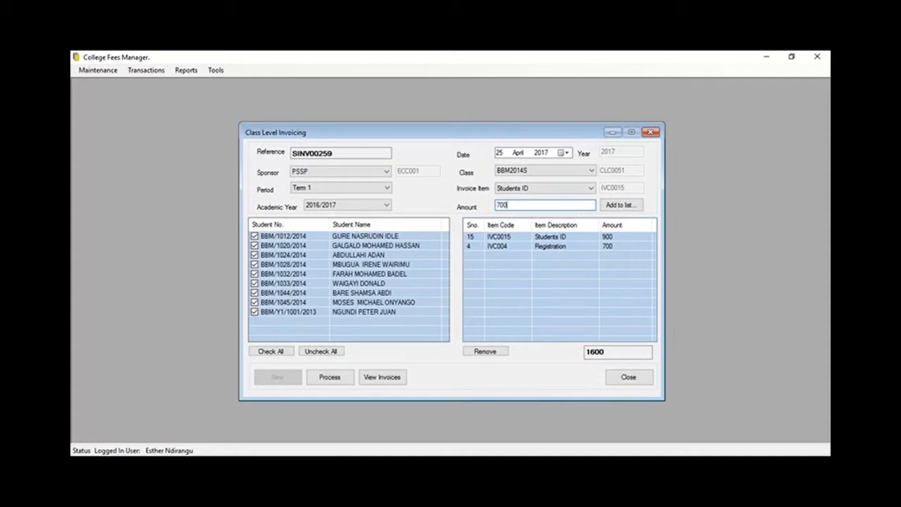
left_click(616, 207)
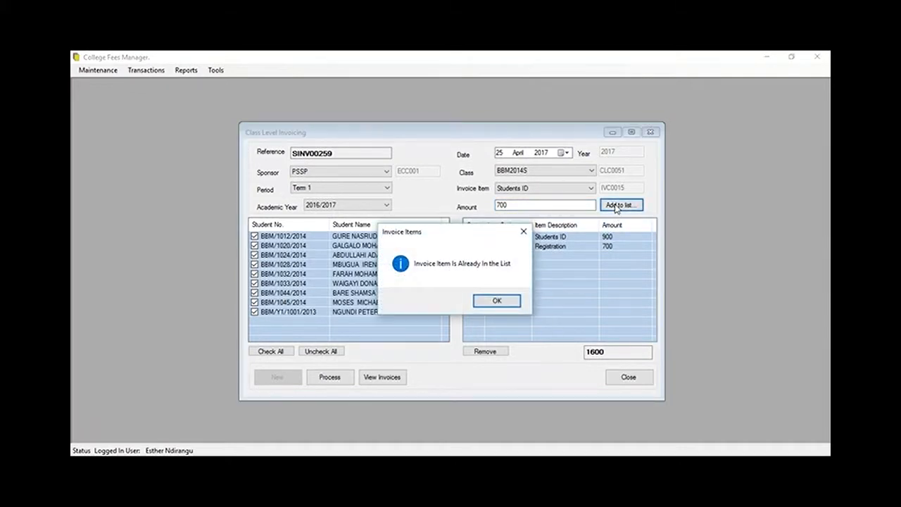
left_click(495, 301)
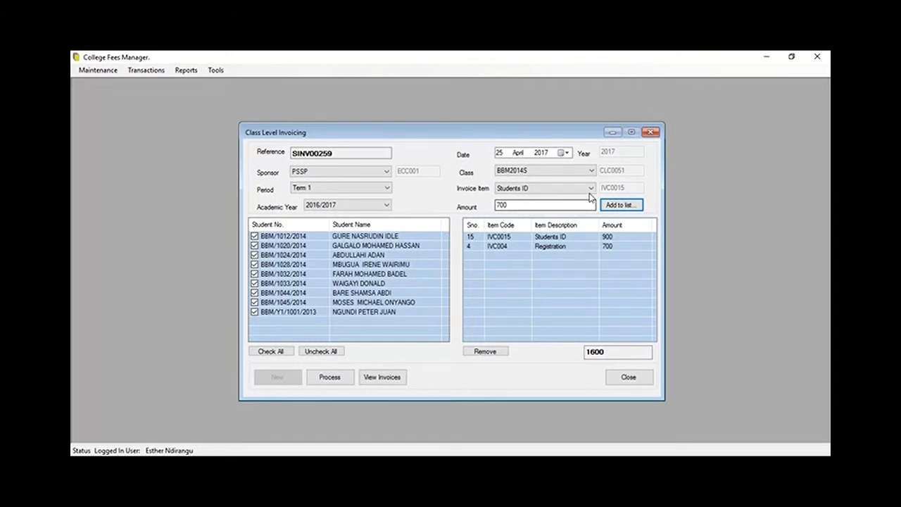
Step: Add the Caution Money item to the class invoice list with an amount of 2000
left_click(591, 187)
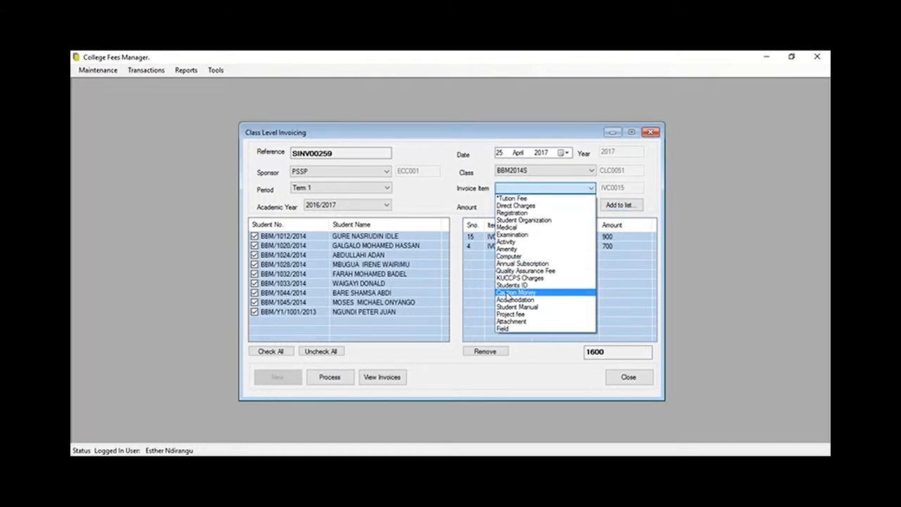
left_click(510, 294)
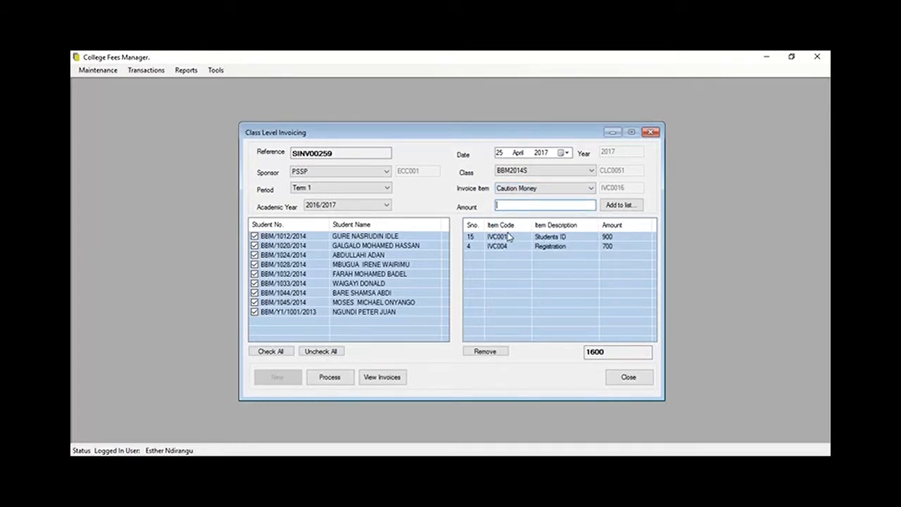
type("2000")
left_click(621, 205)
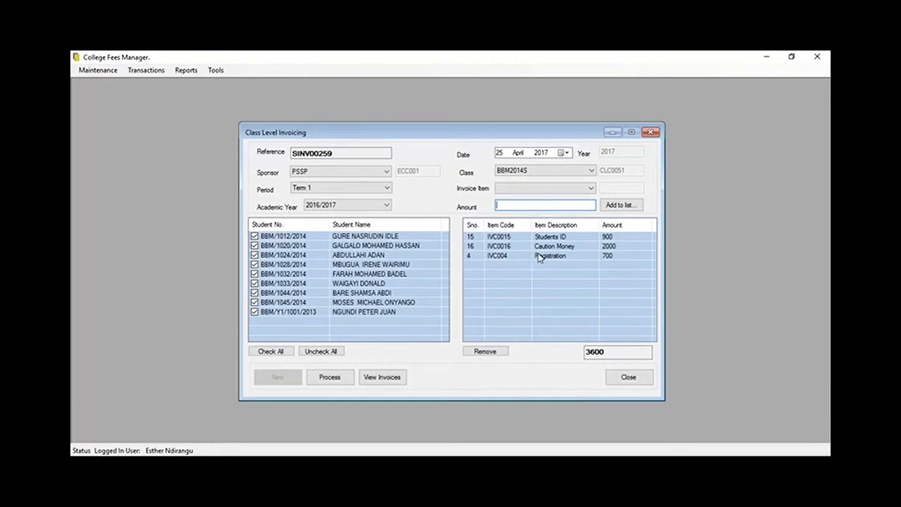
Step: Remove the Registration item from the class invoice list and process the class invoice
left_click(475, 258)
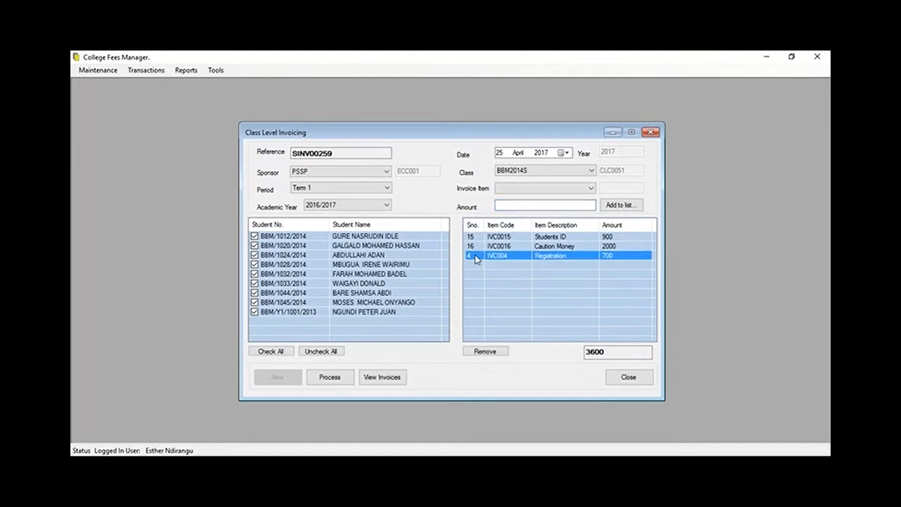
left_click(486, 352)
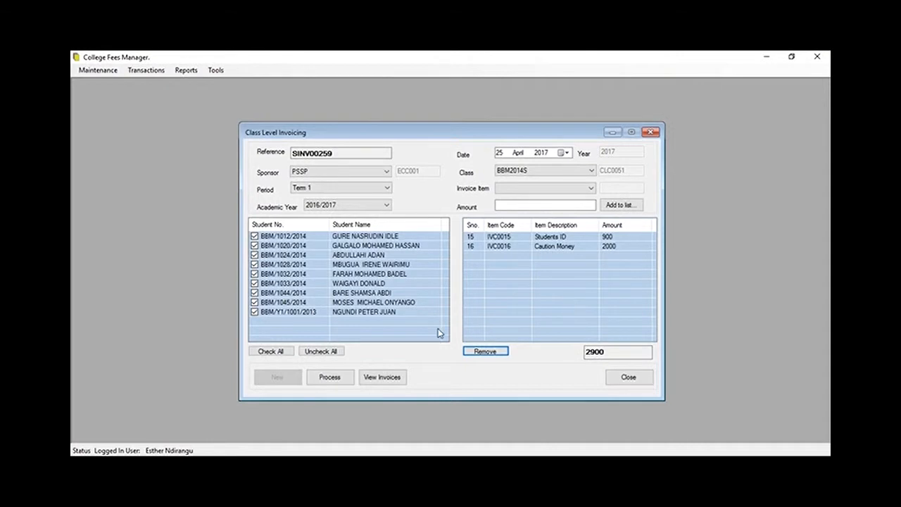
left_click(323, 378)
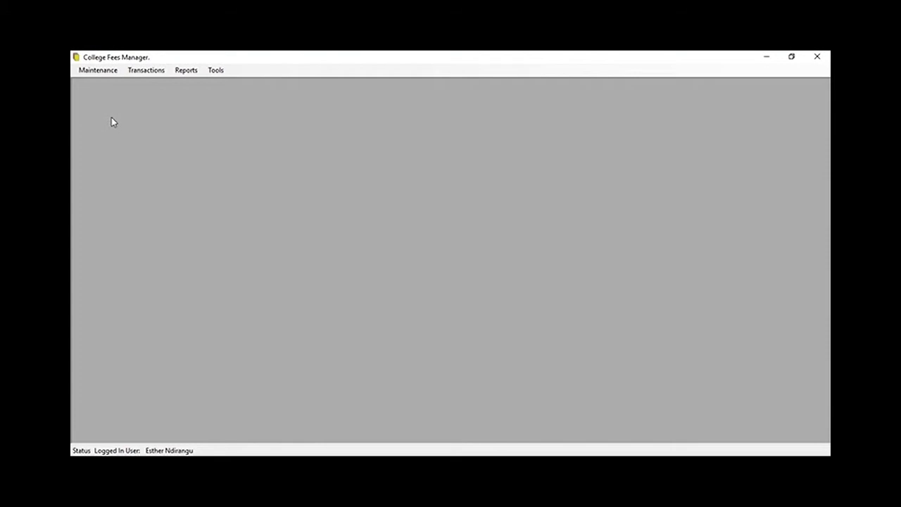
Step: Start a new single student invoice and locate the student by entering the student number
left_click(149, 71)
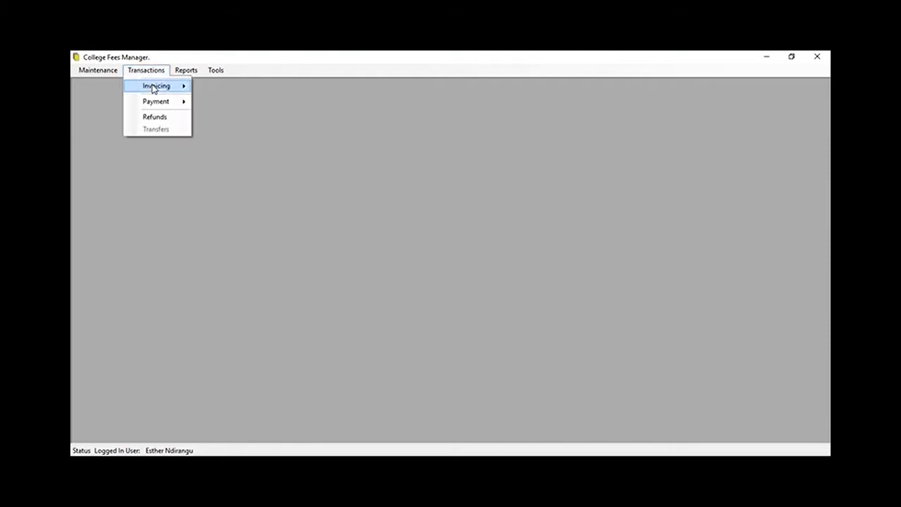
mouse_move(153, 88)
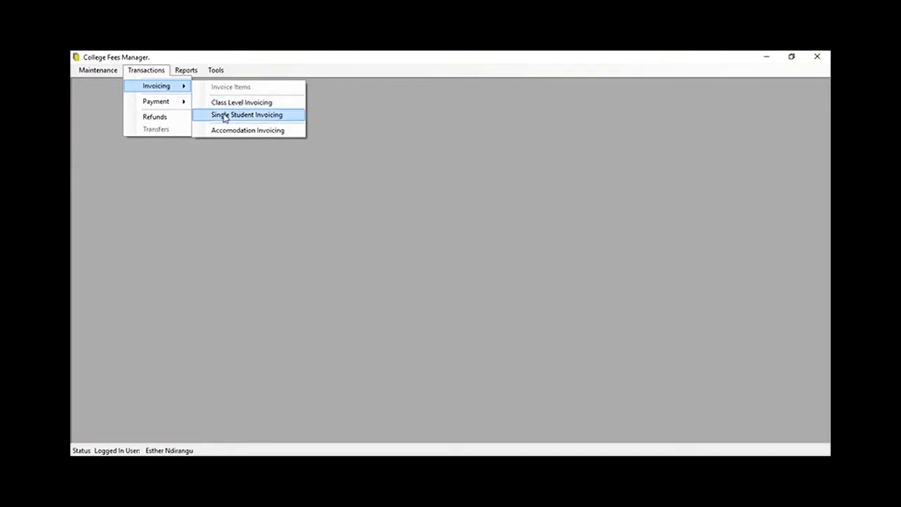
left_click(224, 116)
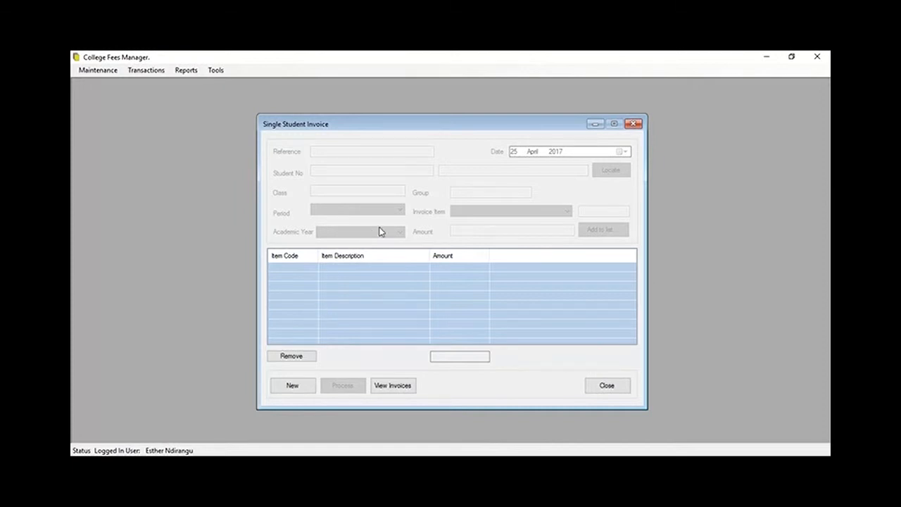
left_click(291, 387)
left_click(343, 175)
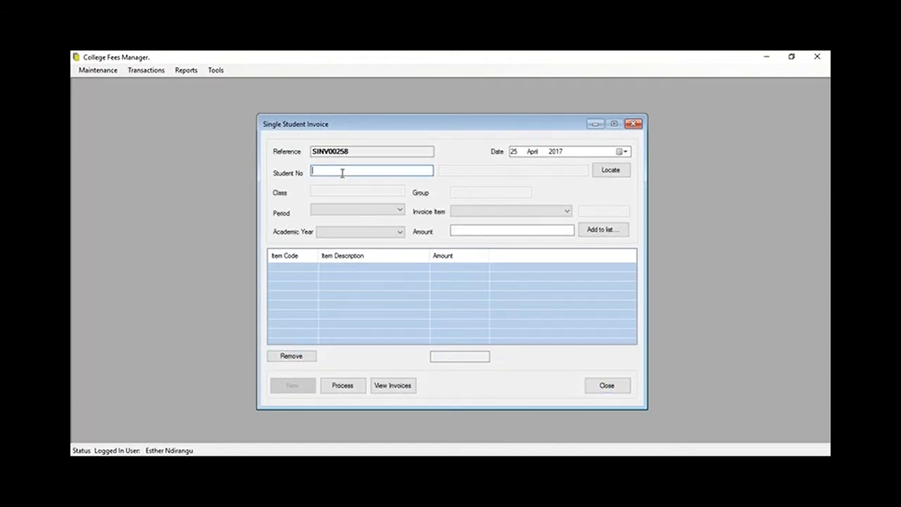
type("BBM/1001/")
type("2015")
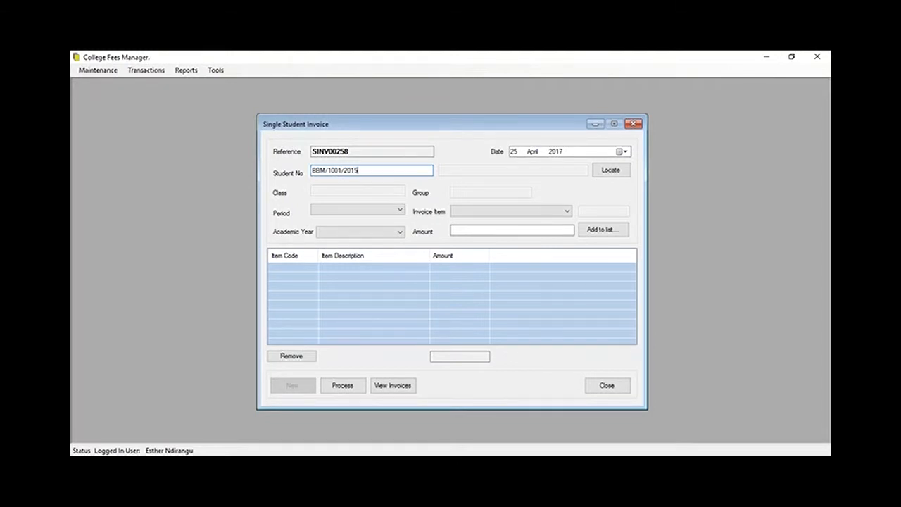
left_click(611, 171)
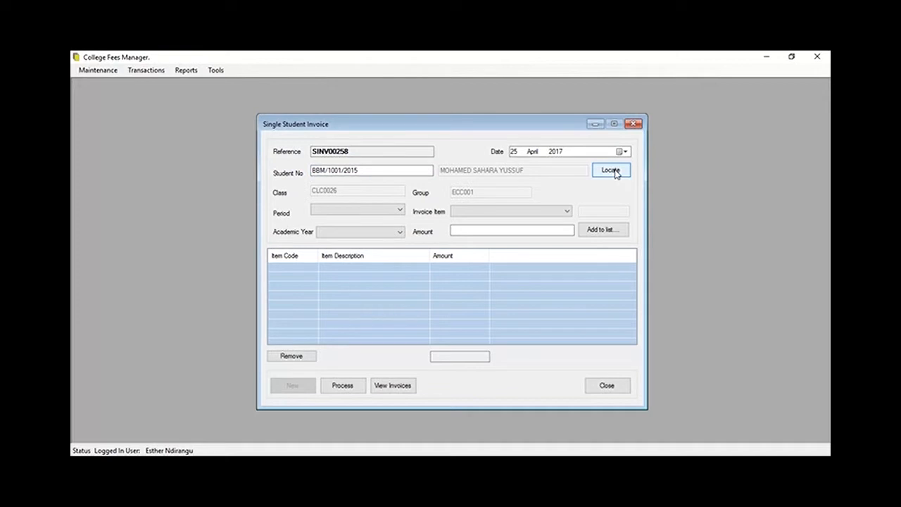
Step: Set the student invoice's period to Term 1, the invoice item to Examination and the academic year to 2016/2017
left_click(393, 213)
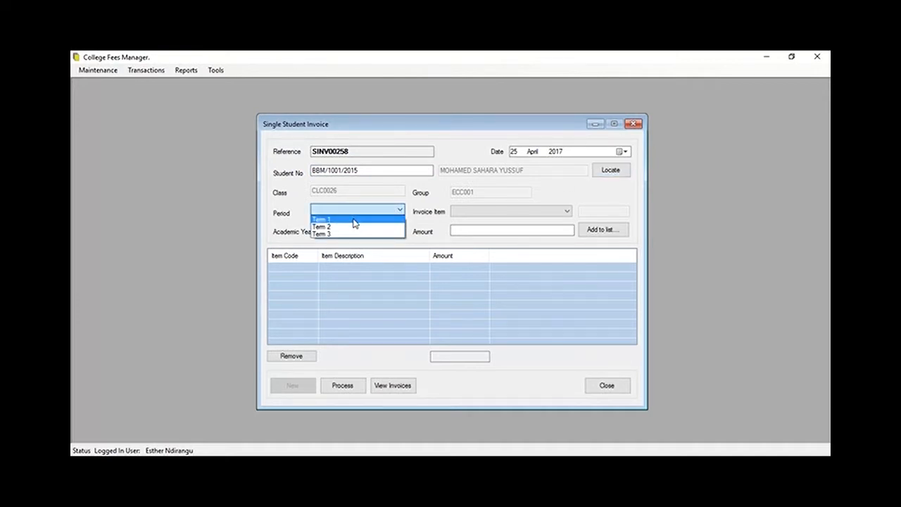
left_click(355, 219)
left_click(566, 212)
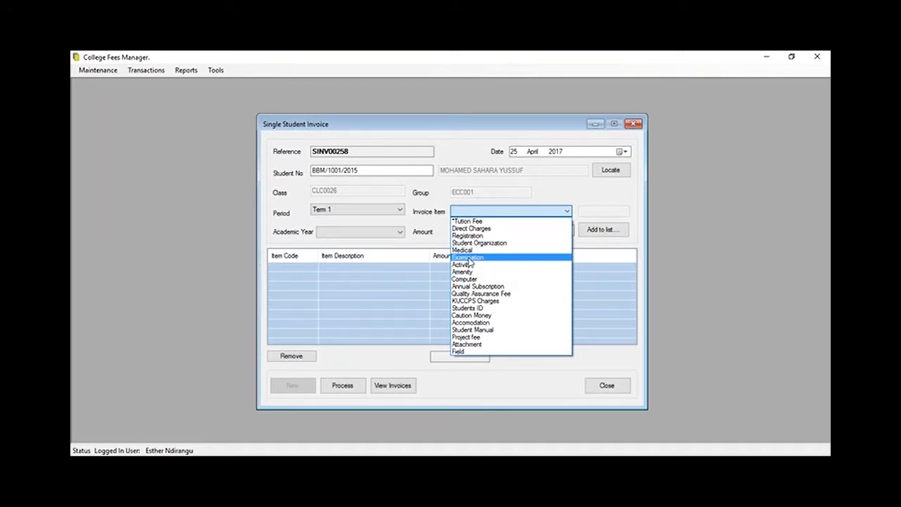
left_click(469, 260)
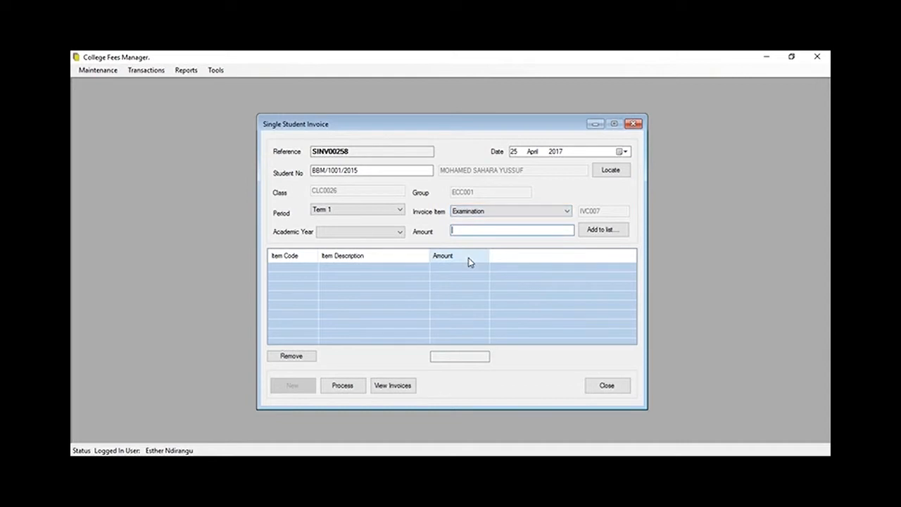
left_click(398, 236)
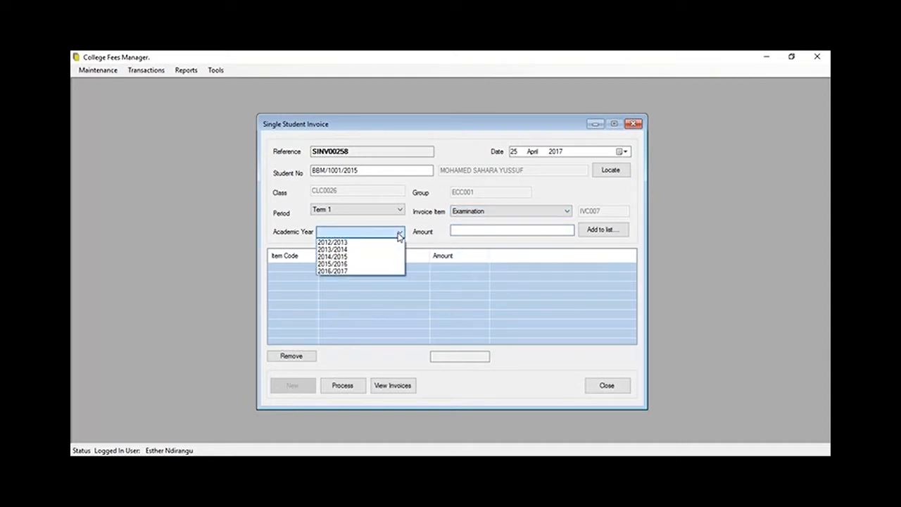
left_click(351, 274)
Step: Enter an amount of 600 for the Examination item and add it to the student's invoice list
left_click(471, 229)
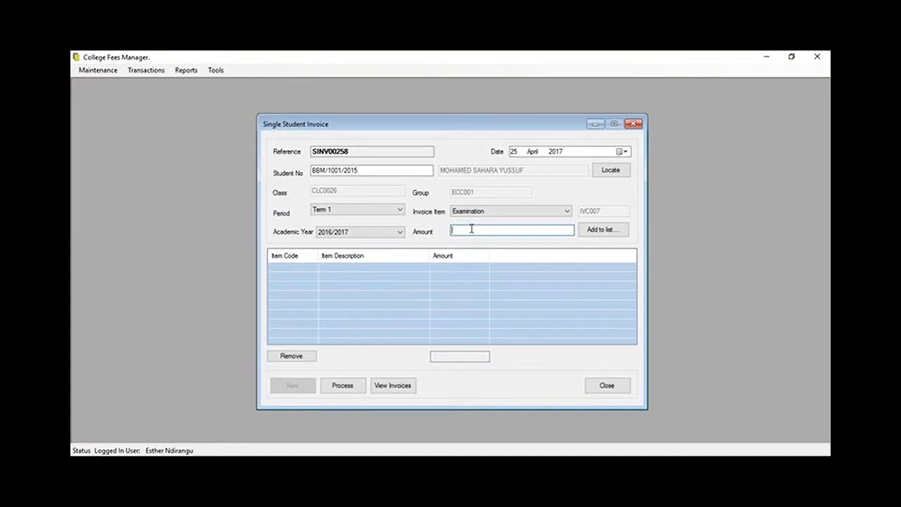
type("600")
left_click(593, 235)
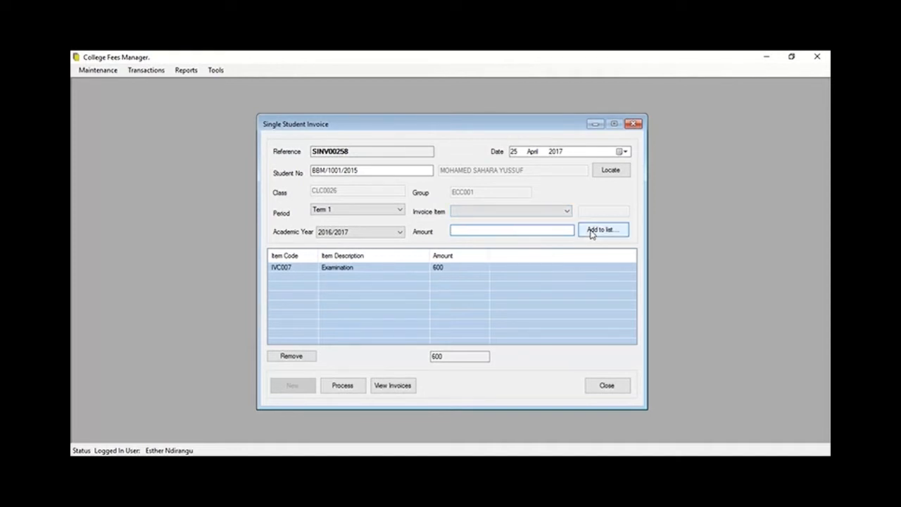
Step: Add the Activity item with an amount of 300 to the student's invoice and process the invoice
left_click(567, 210)
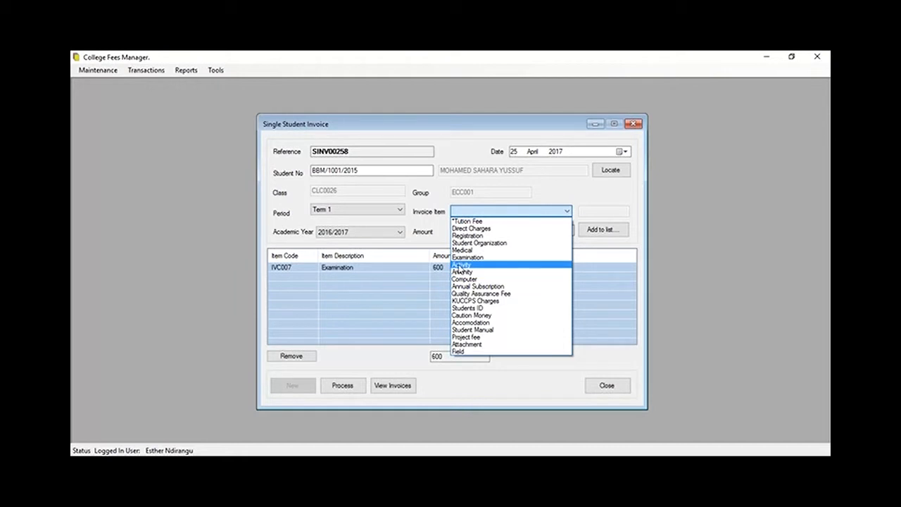
left_click(459, 266)
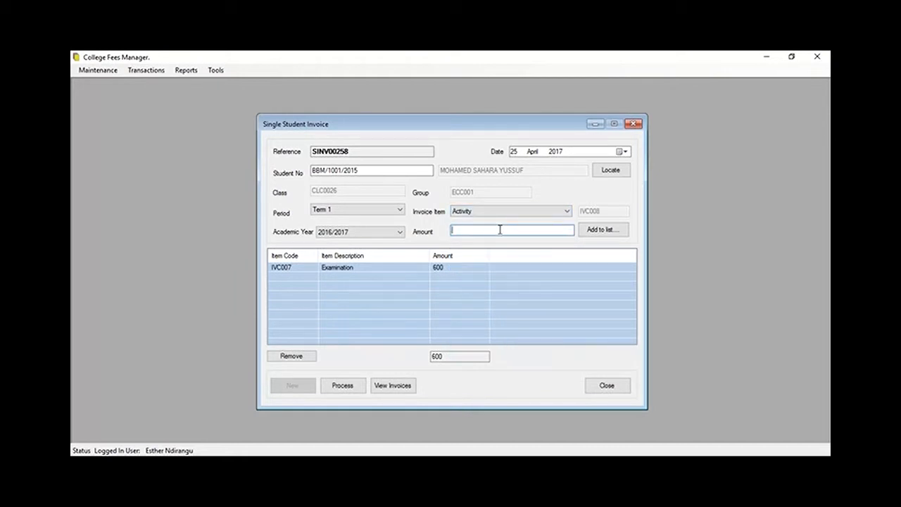
type("300")
left_click(591, 233)
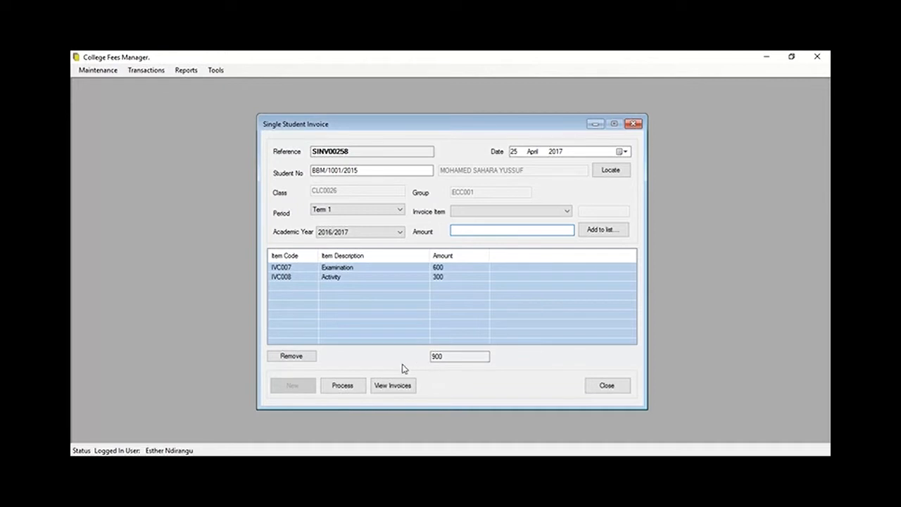
left_click(343, 386)
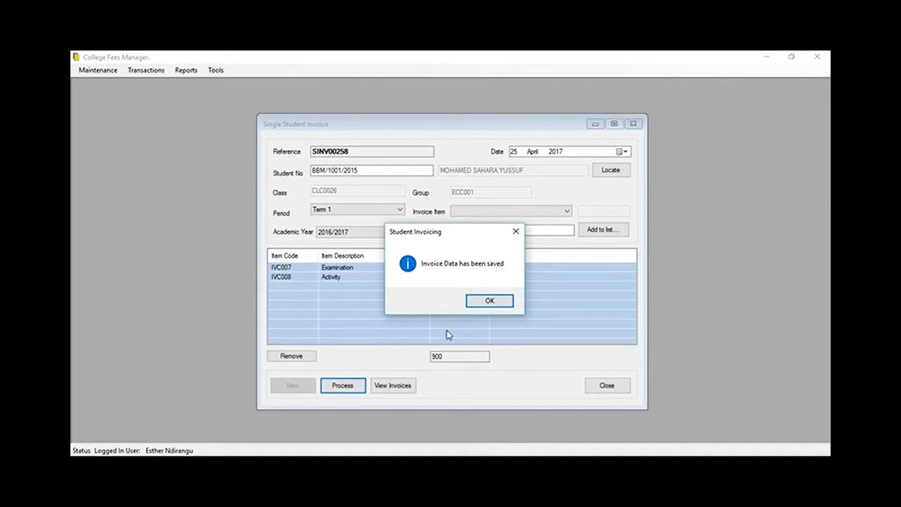
left_click(490, 301)
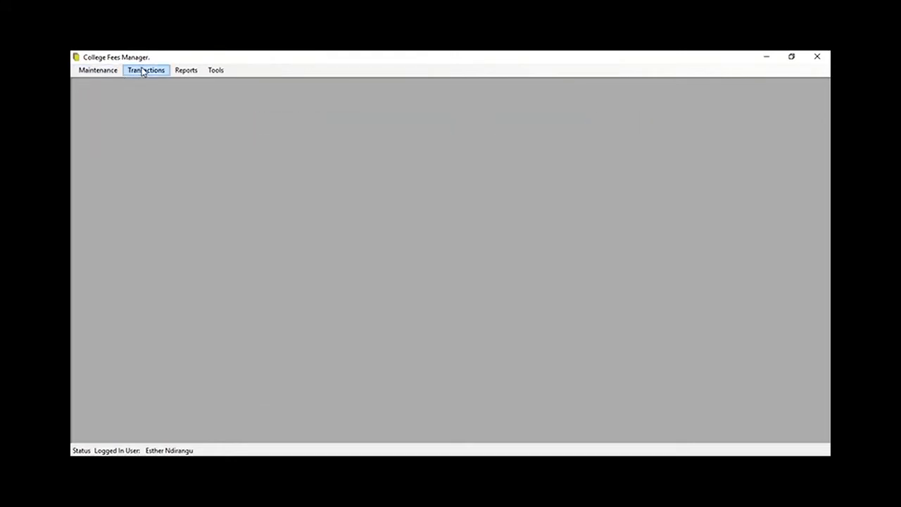
Step: Start a new payment on invoice and enter the student number of the student who was just invoiced
left_click(144, 71)
mouse_move(166, 102)
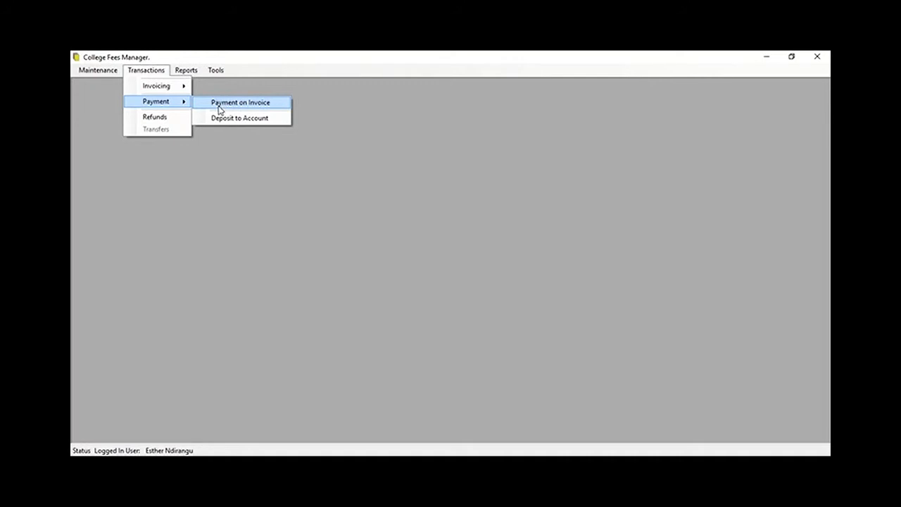
left_click(220, 107)
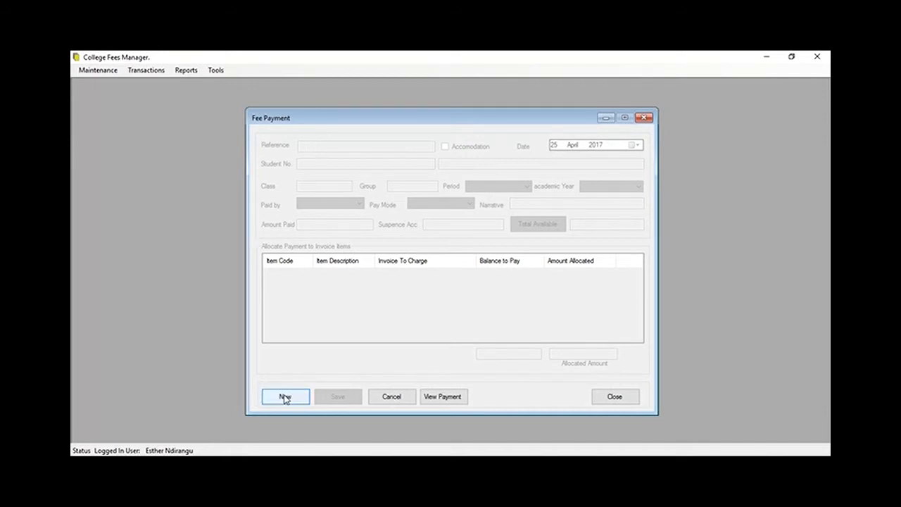
left_click(285, 398)
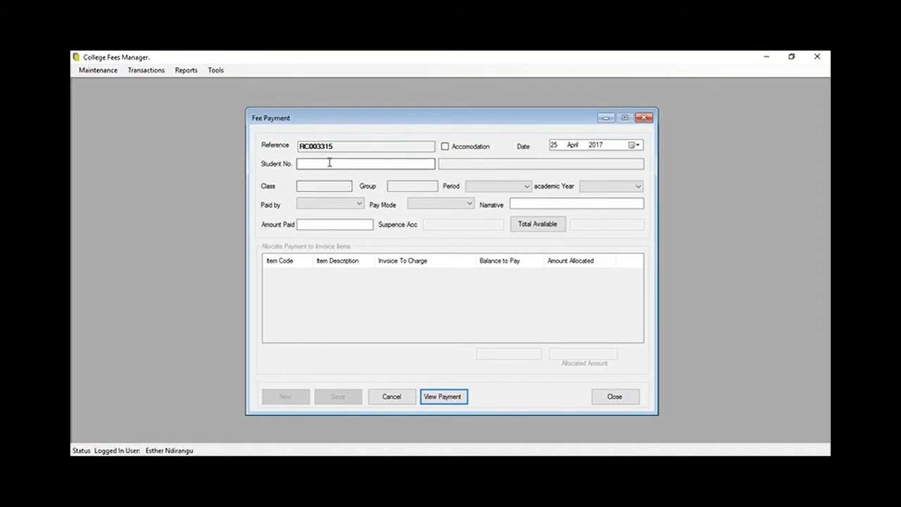
left_click(329, 162)
type("BB")
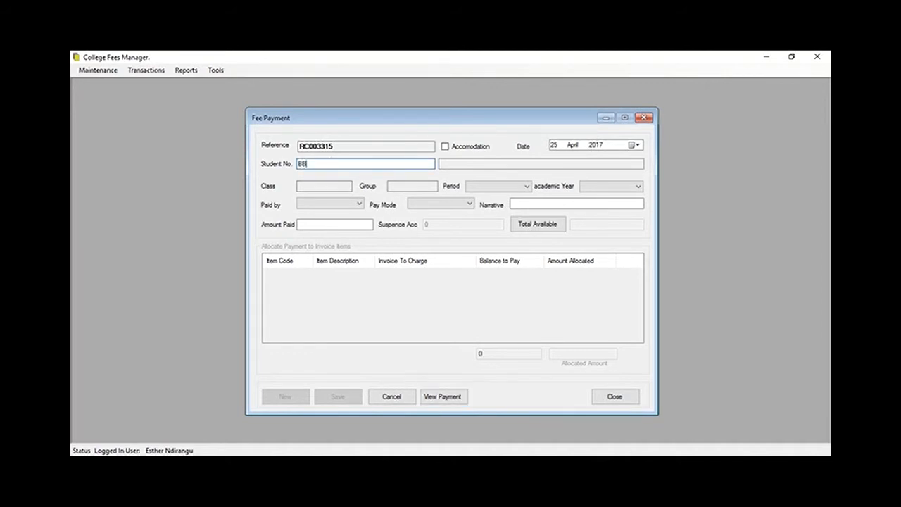
type("M/1001/2015")
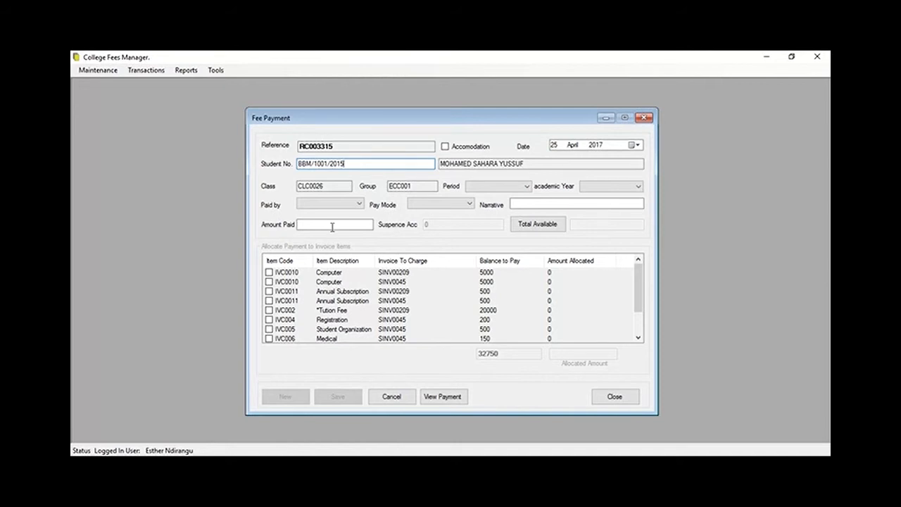
Step: Set the fee payment's period to Term 3 and its academic year to 2016/2017
left_click(526, 187)
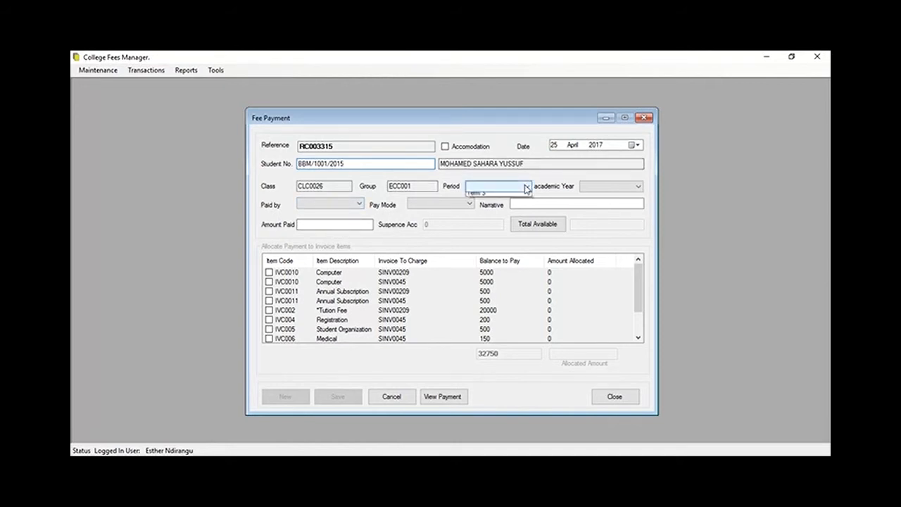
left_click(518, 209)
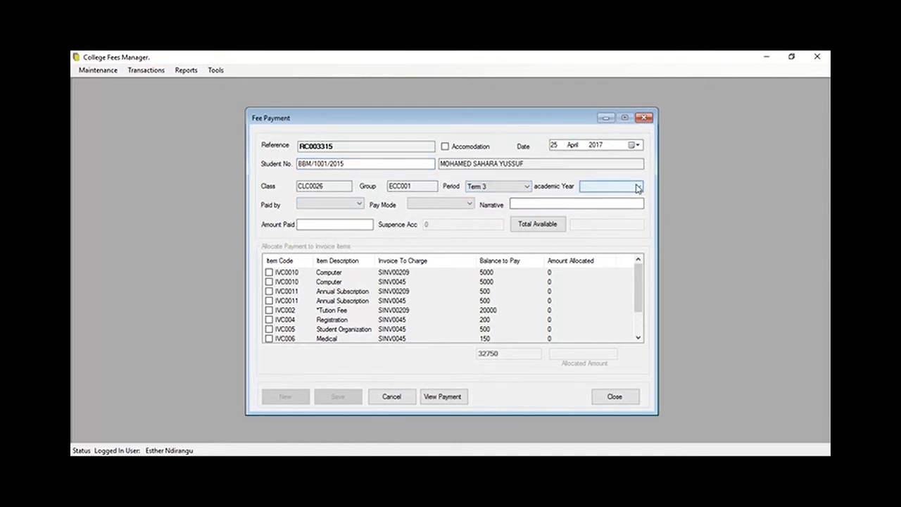
left_click(637, 188)
left_click(598, 227)
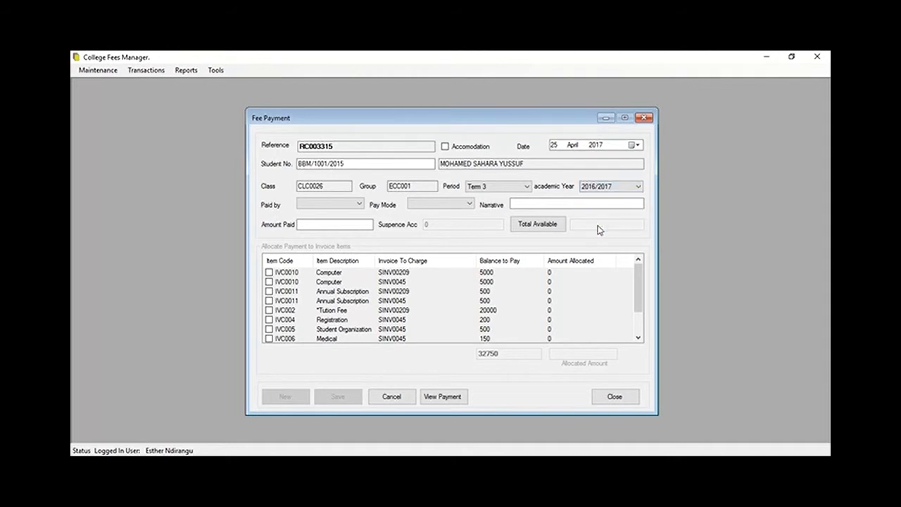
Step: Set the payment as paid by Self with pay mode Cash and enter CASH as the narrative
left_click(344, 204)
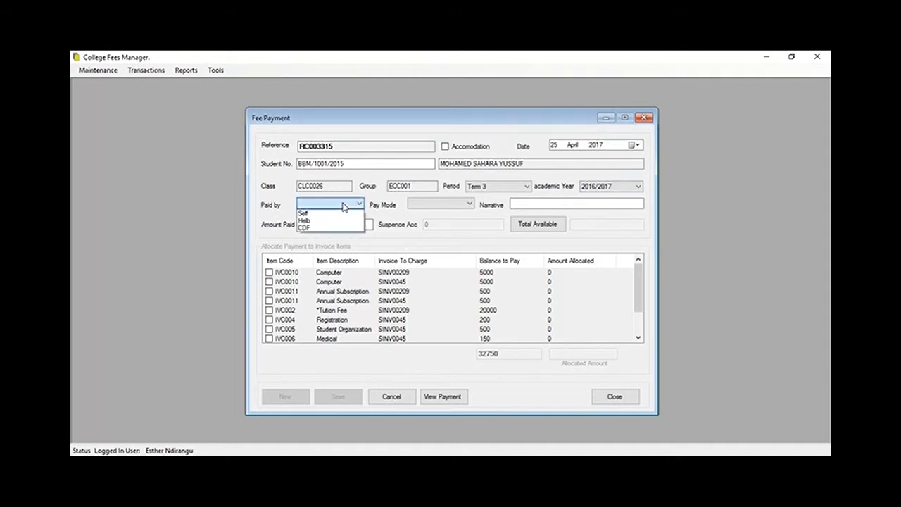
left_click(326, 214)
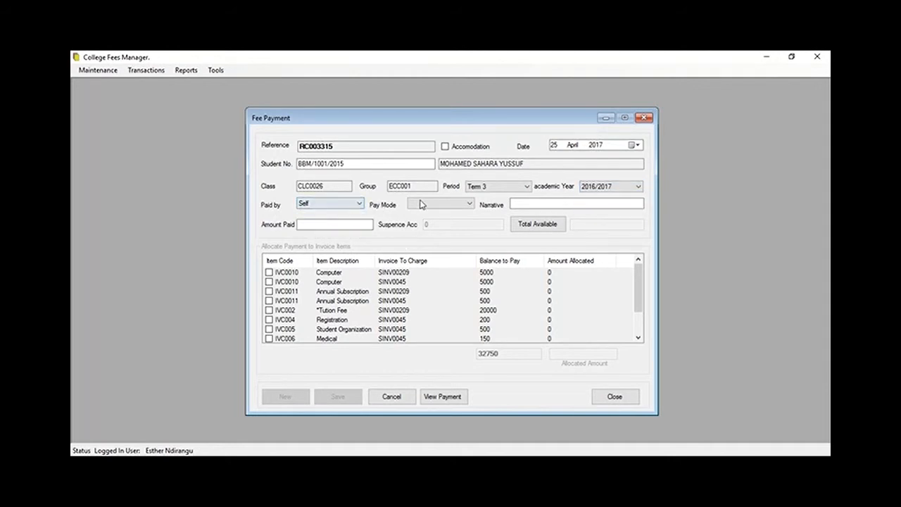
left_click(454, 205)
left_click(430, 213)
left_click(528, 204)
type("CASH")
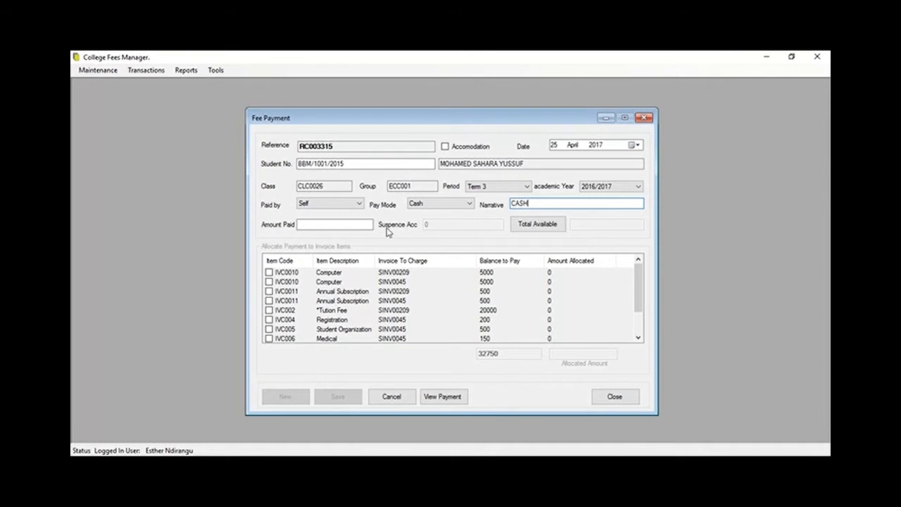
Step: Set the amount paid to 20000, calculate the total available, and allocate it to the Tution Fee invoice item
left_click(352, 226)
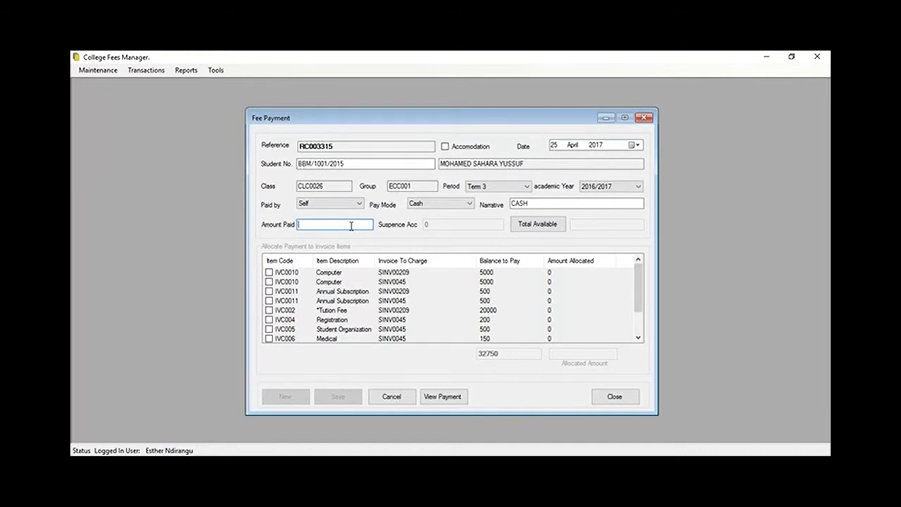
type("20000")
left_click(534, 225)
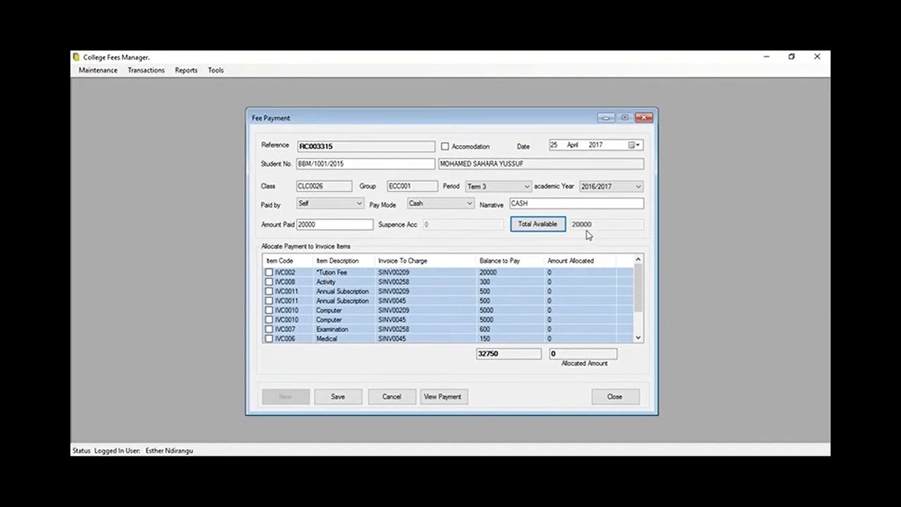
left_click(269, 273)
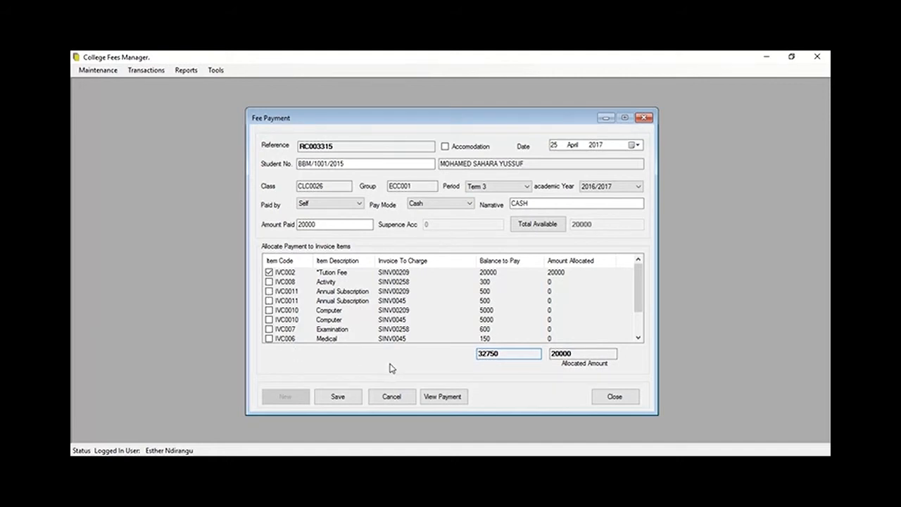
Step: Save the fee payment, display its payment receipt, and close the receipt
left_click(338, 398)
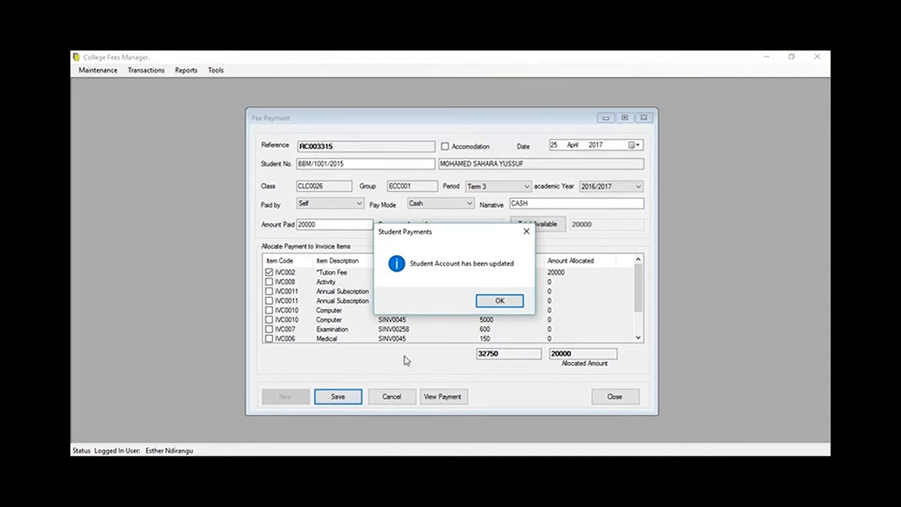
left_click(495, 302)
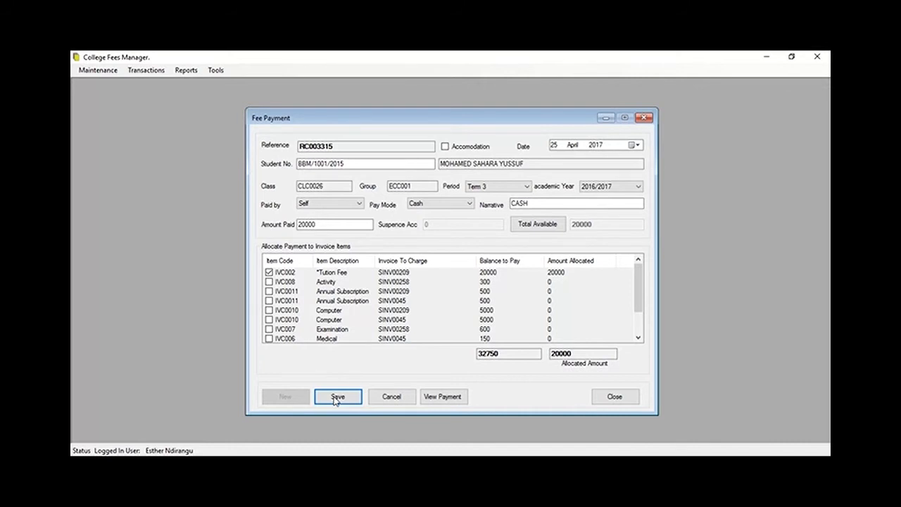
left_click(336, 398)
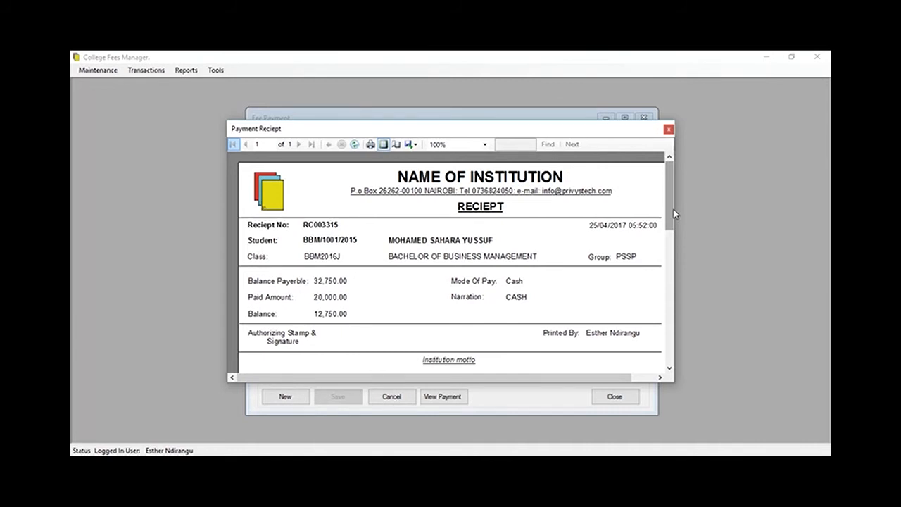
left_click(668, 131)
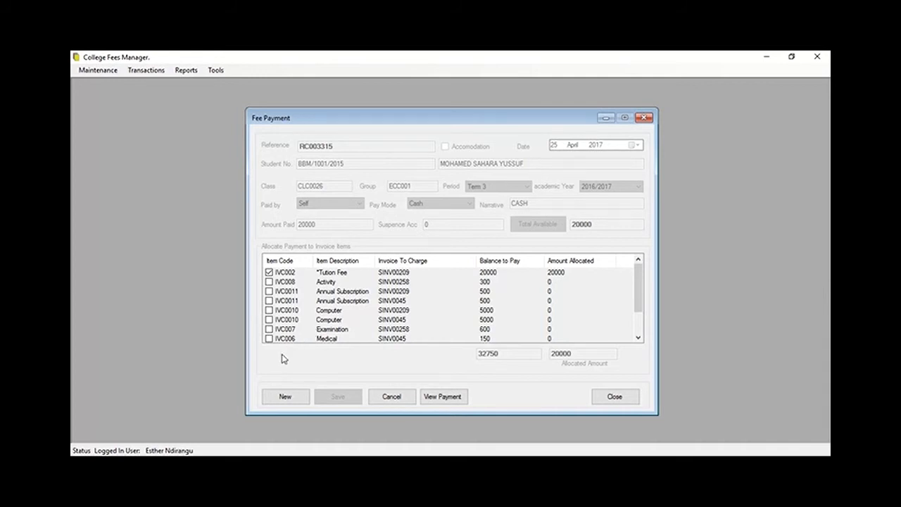
Step: Start another fee payment for the same student by entering the student number and set its period to Term 1
left_click(285, 397)
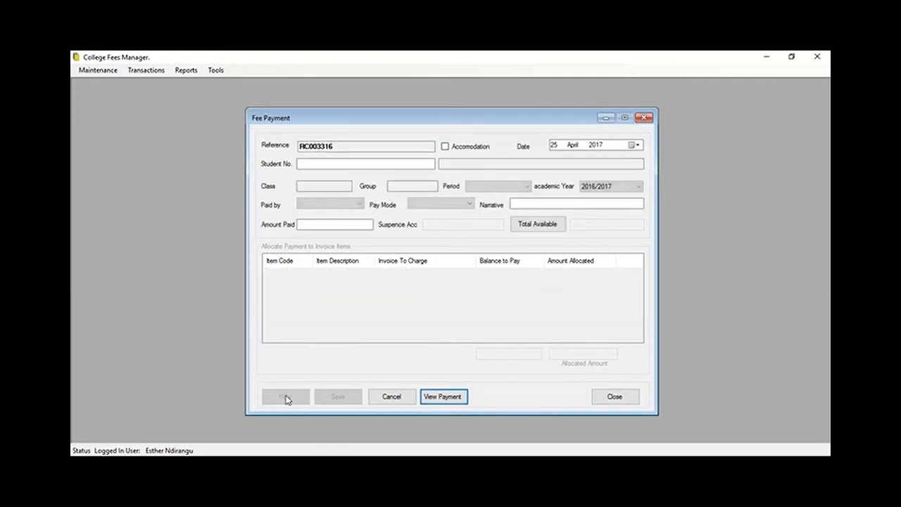
left_click(312, 163)
type("BBM")
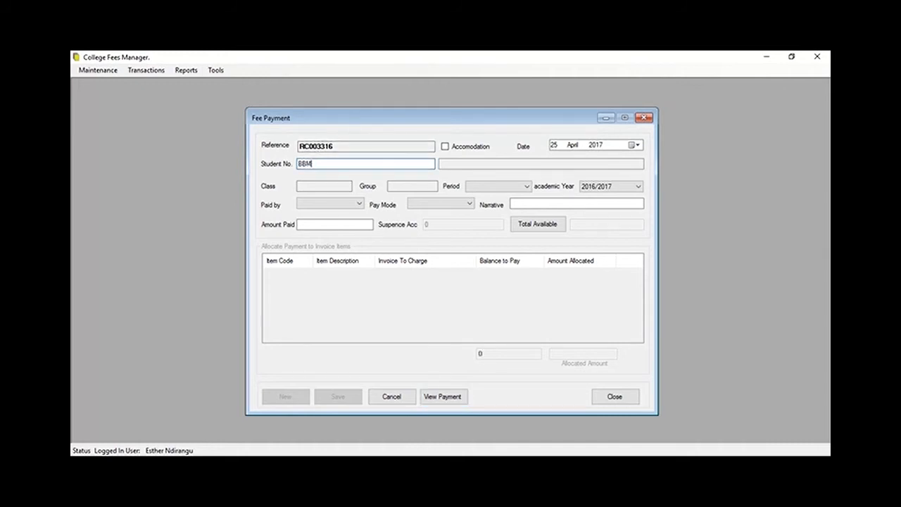
type("/1001/2015")
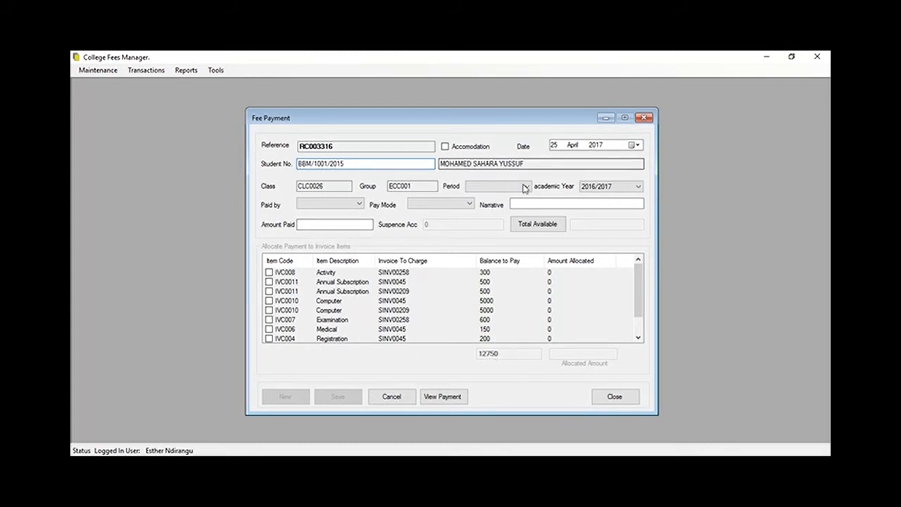
left_click(524, 187)
left_click(497, 196)
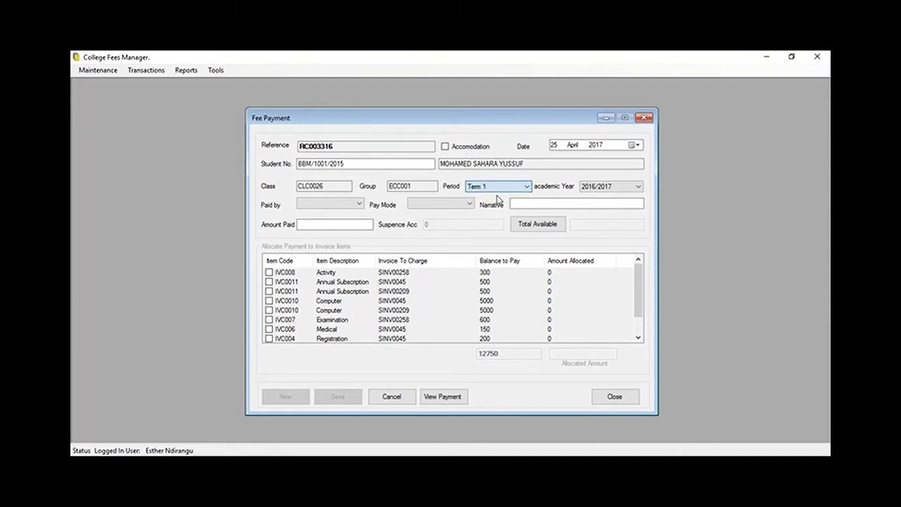
Step: Set the second payment as paid by Self with pay mode Cash and enter CASH as its narrative
left_click(355, 205)
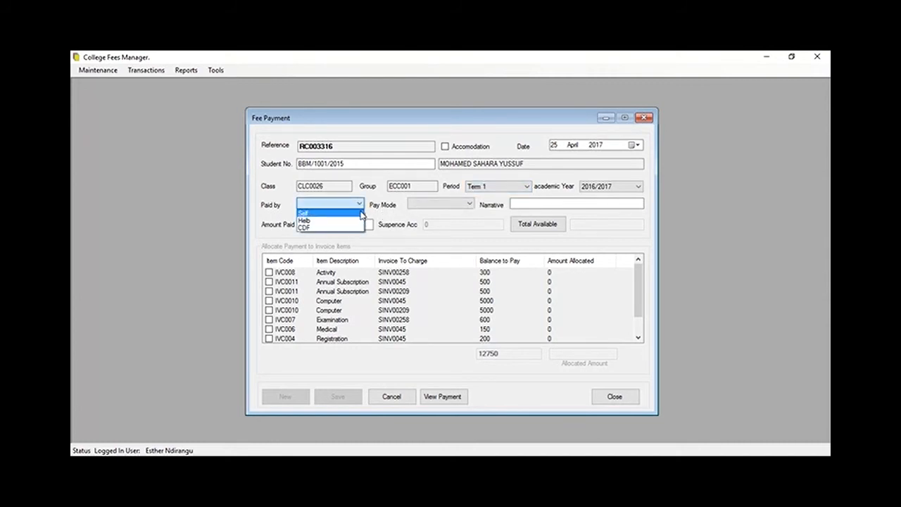
left_click(361, 213)
left_click(420, 203)
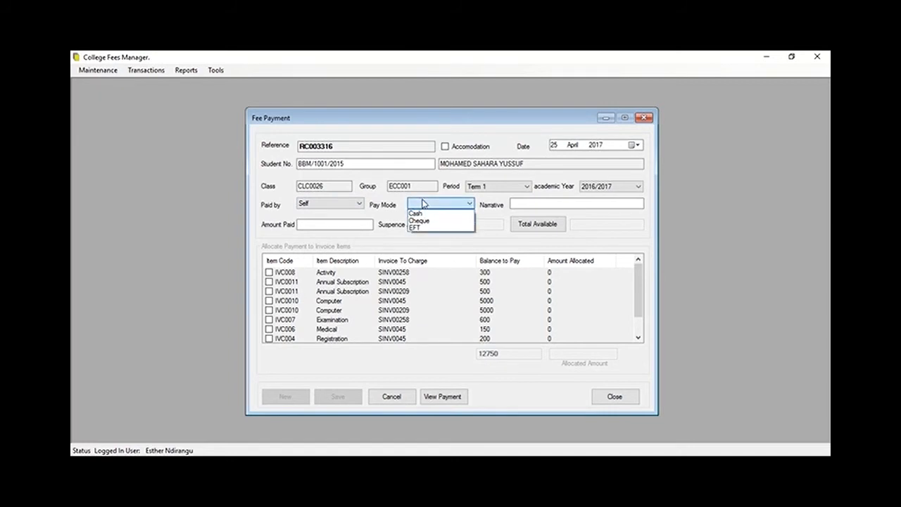
left_click(416, 213)
left_click(521, 205)
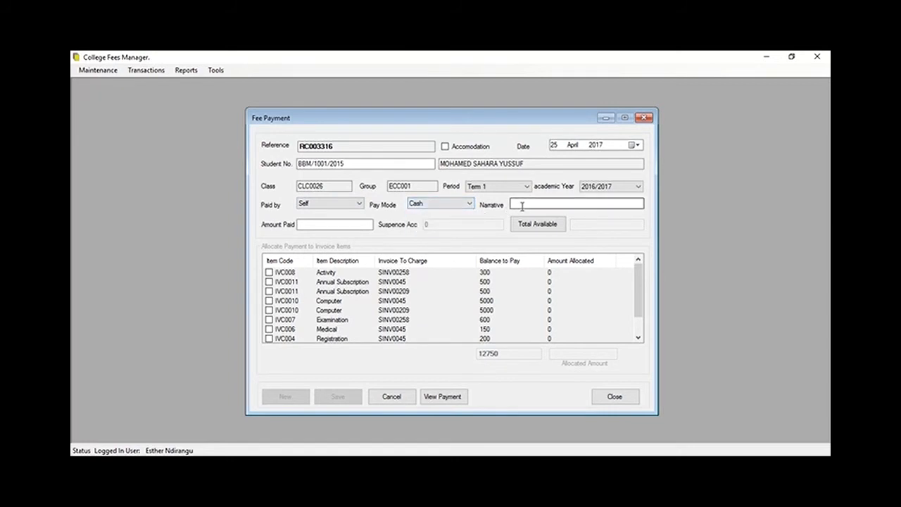
type("CASH")
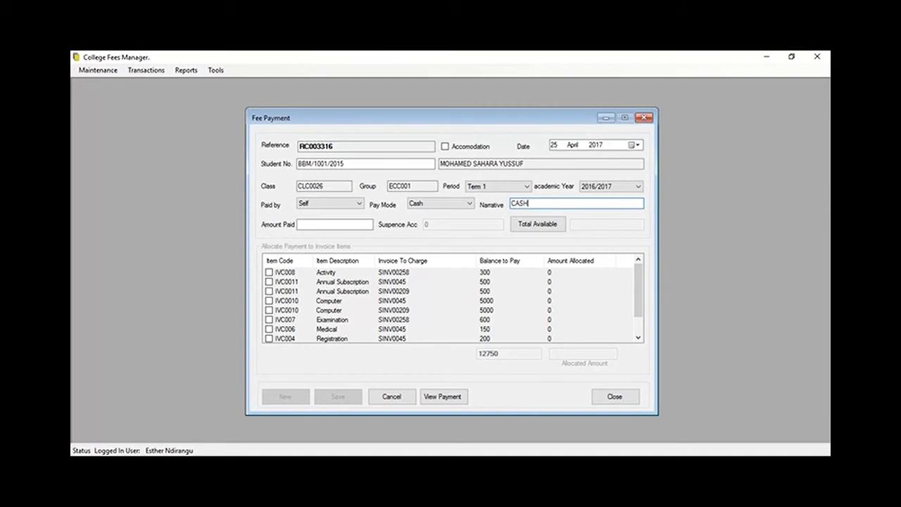
Step: Set the second payment's amount paid to 12750 and calculate the total available for allocation
left_click(370, 225)
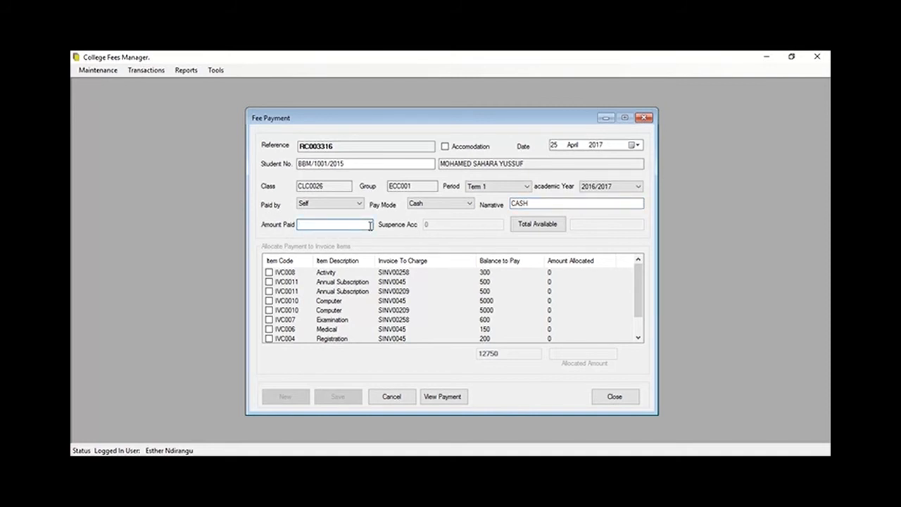
type("12750")
left_click(535, 227)
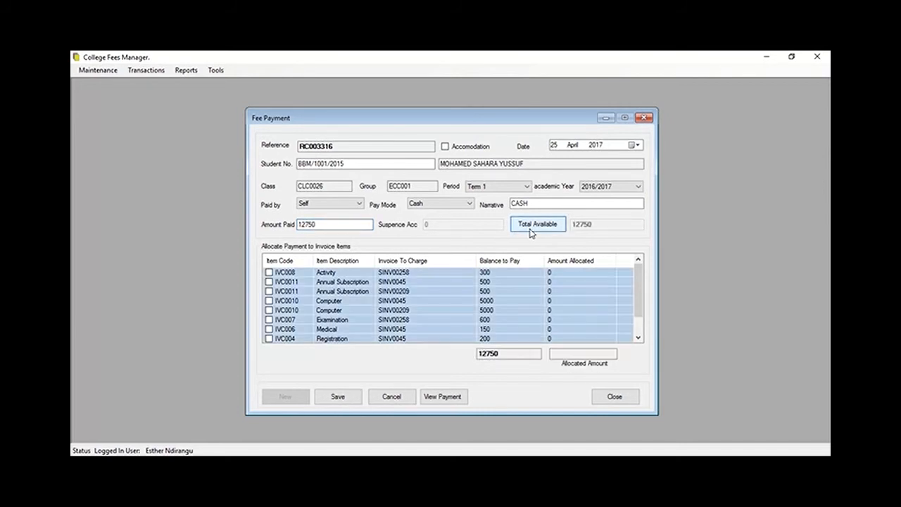
Step: Allocate the payment to every listed item: Activity, both Annual Subscription and both Computer entries, Examination, Medical, Registration and Student Organization
left_click(269, 273)
left_click(269, 283)
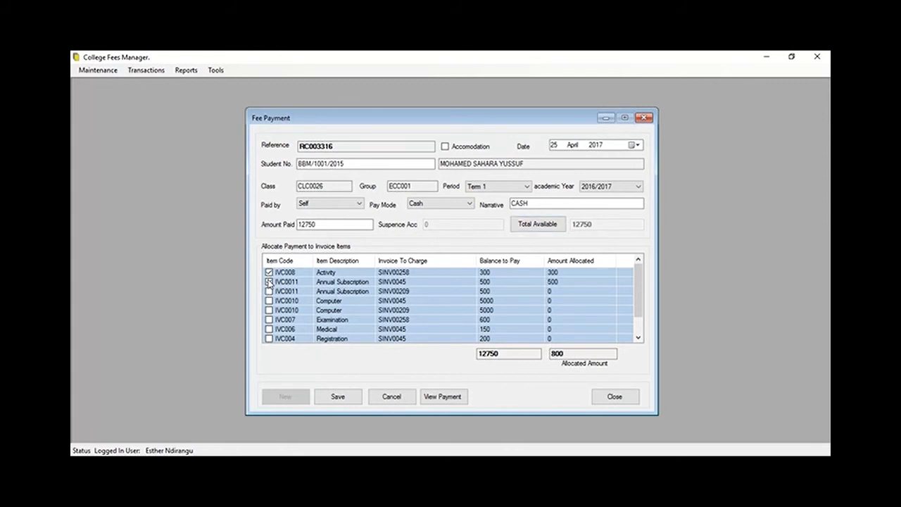
left_click(270, 292)
left_click(270, 300)
left_click(270, 310)
left_click(269, 320)
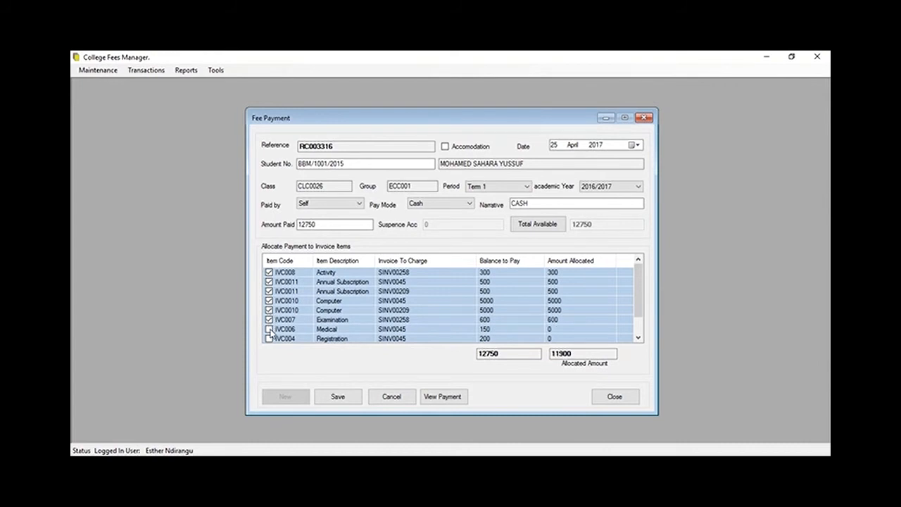
left_click(269, 329)
left_click(269, 338)
left_click(638, 337)
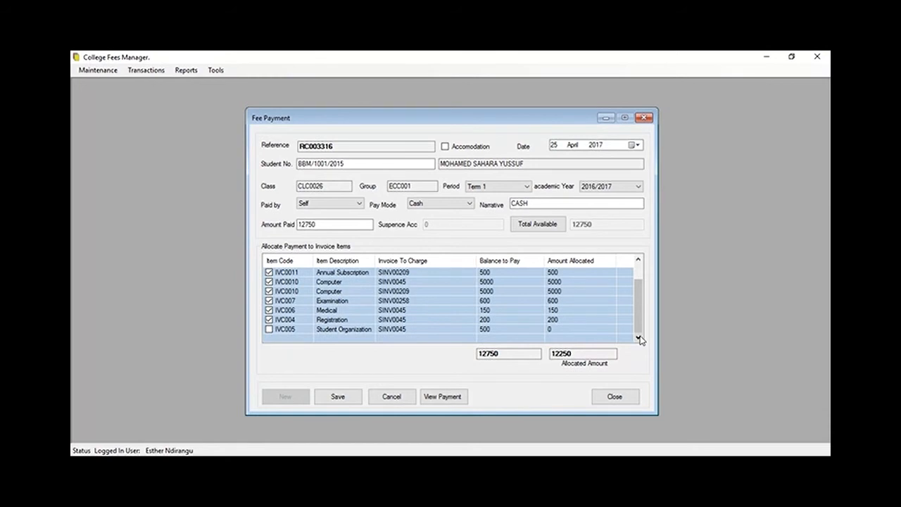
left_click(269, 329)
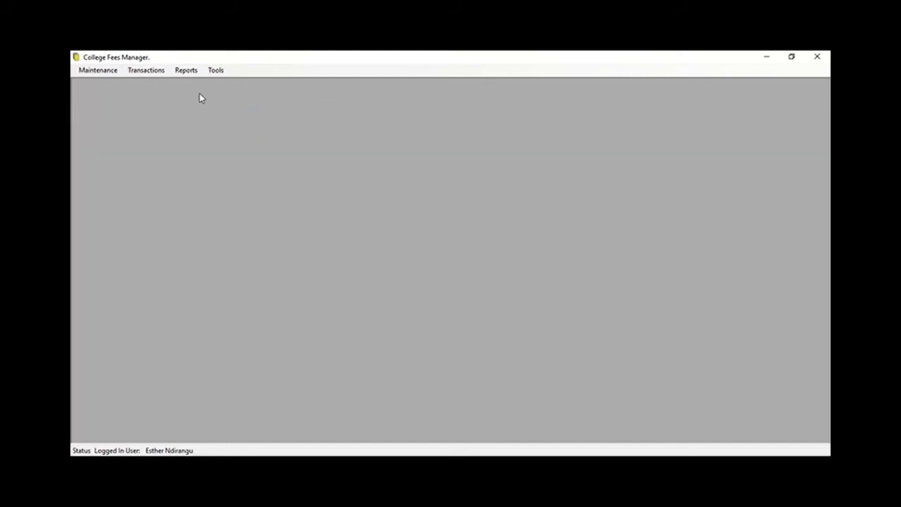
Step: Generate the summary fee statement for the same student by student number, review its transactions, and close the statement and its form
left_click(190, 74)
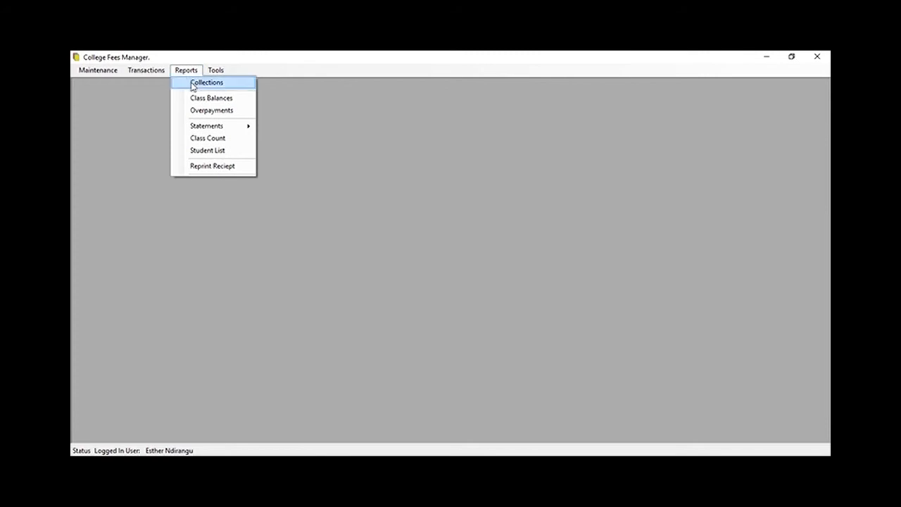
mouse_move(202, 130)
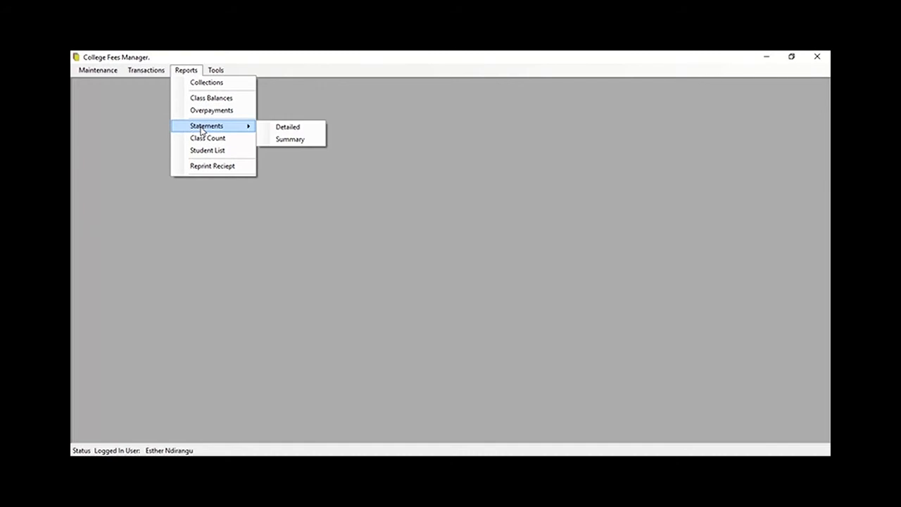
left_click(290, 140)
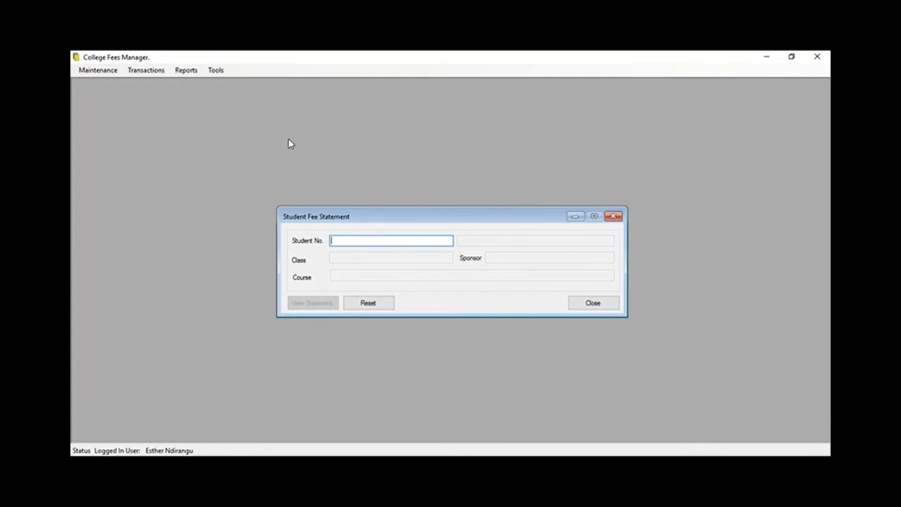
type("BBM/1001")
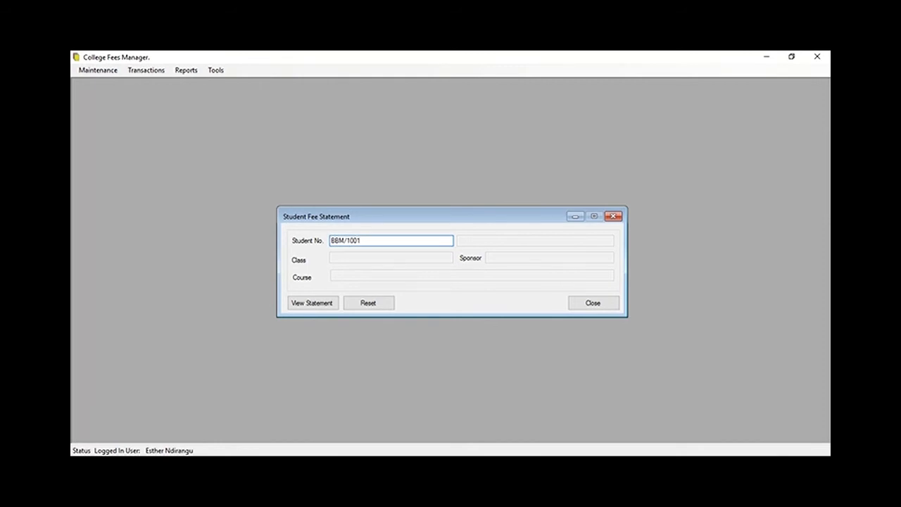
type("/2015")
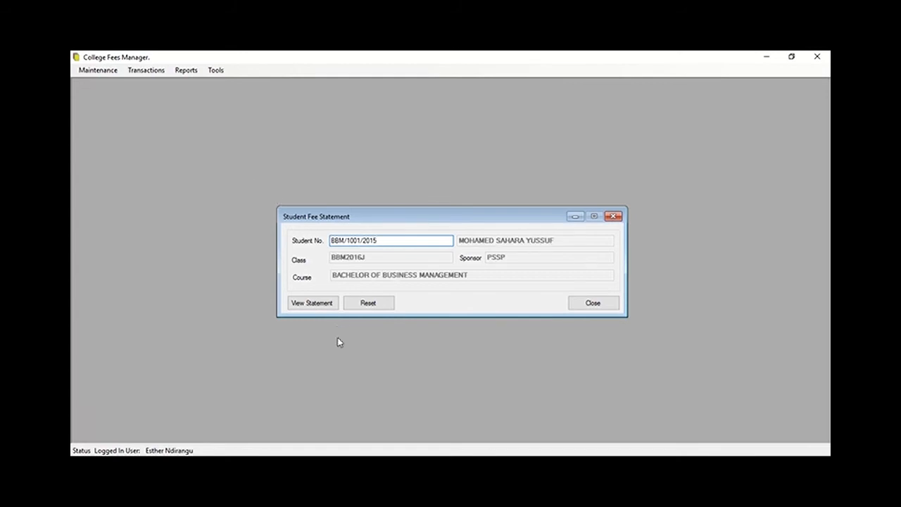
left_click(313, 302)
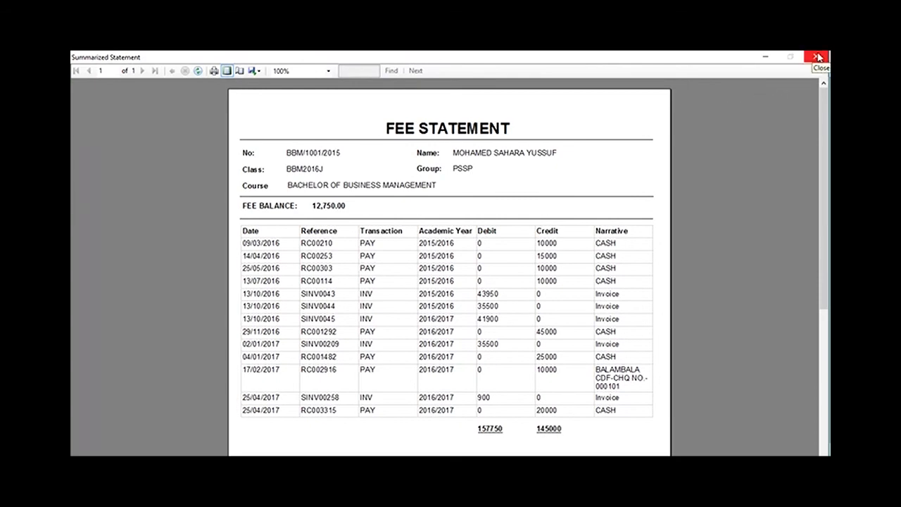
left_click(818, 56)
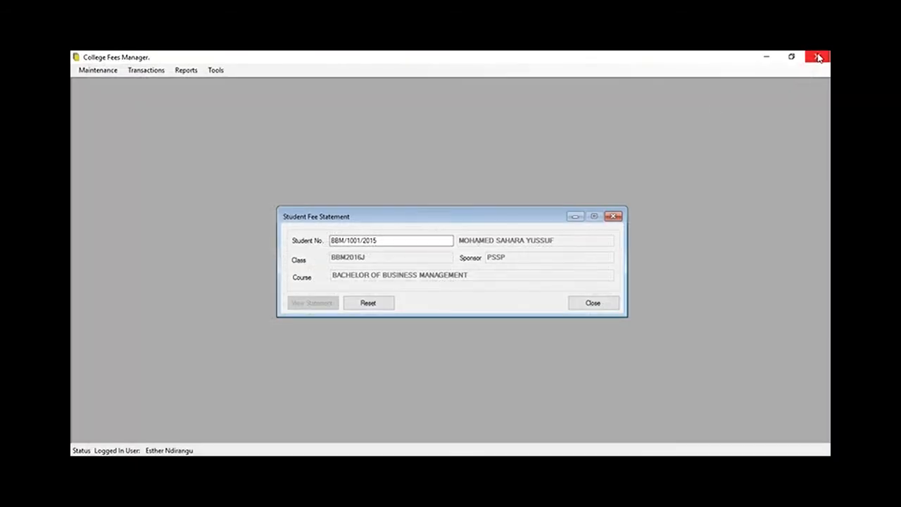
left_click(595, 304)
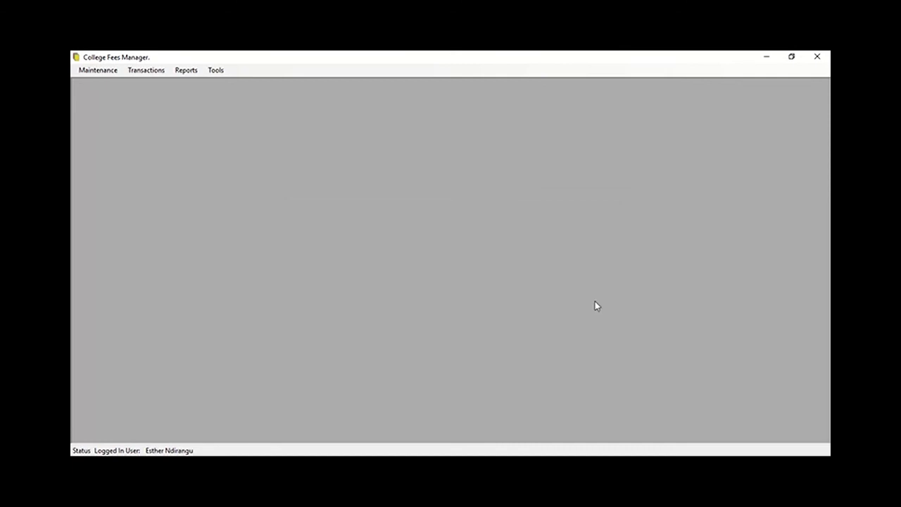
Step: Open the list of available reports
left_click(185, 71)
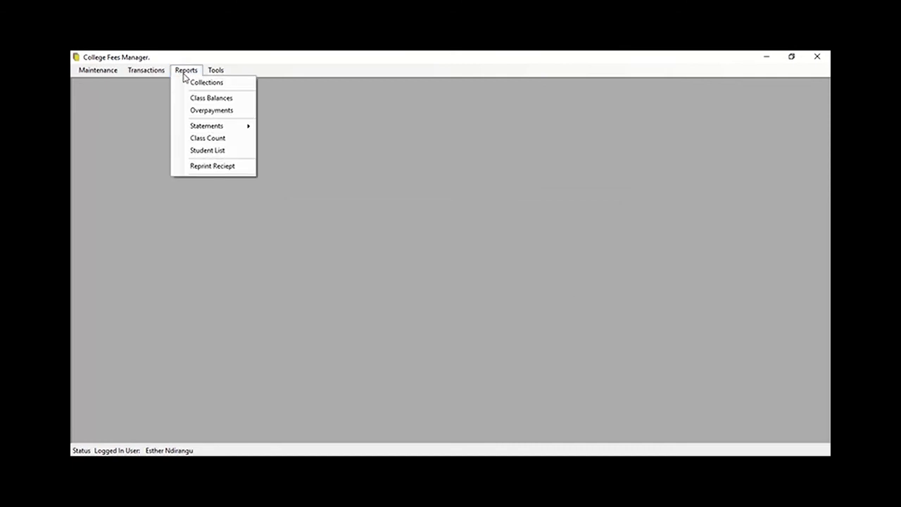